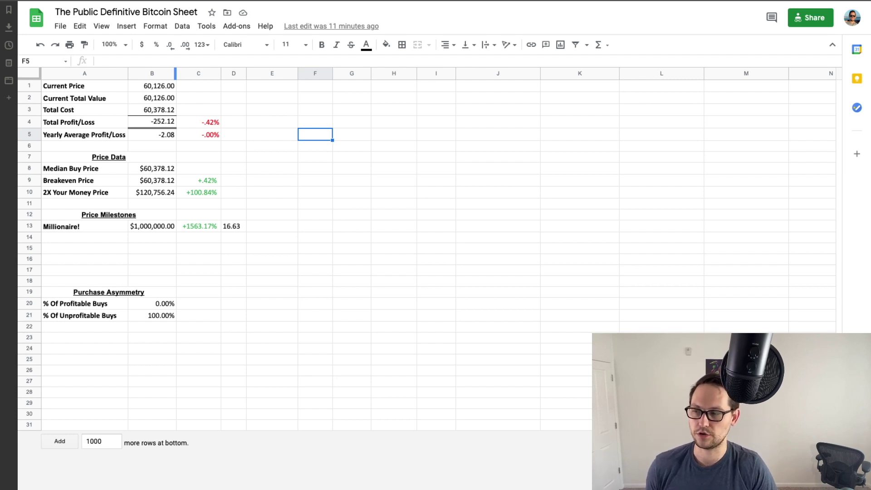
Step: Create a new Google Cloud project named 'YouTube demo sheets'
key(ctrl+Tab)
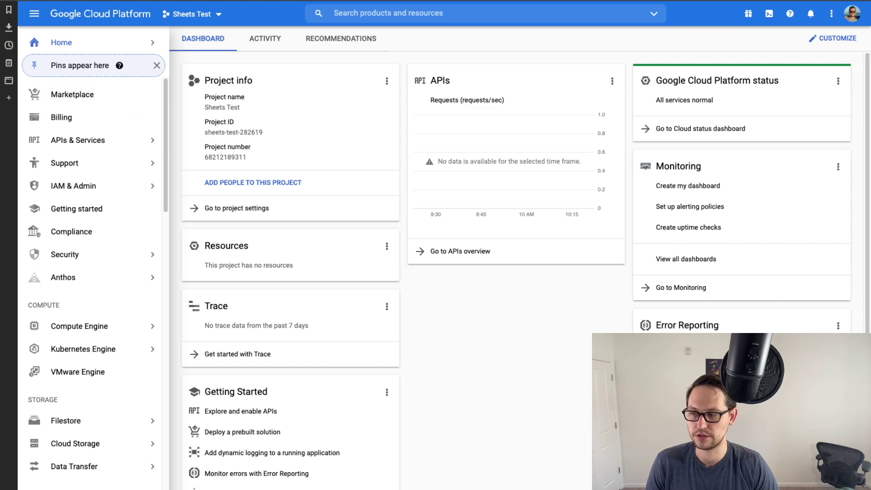
click(193, 14)
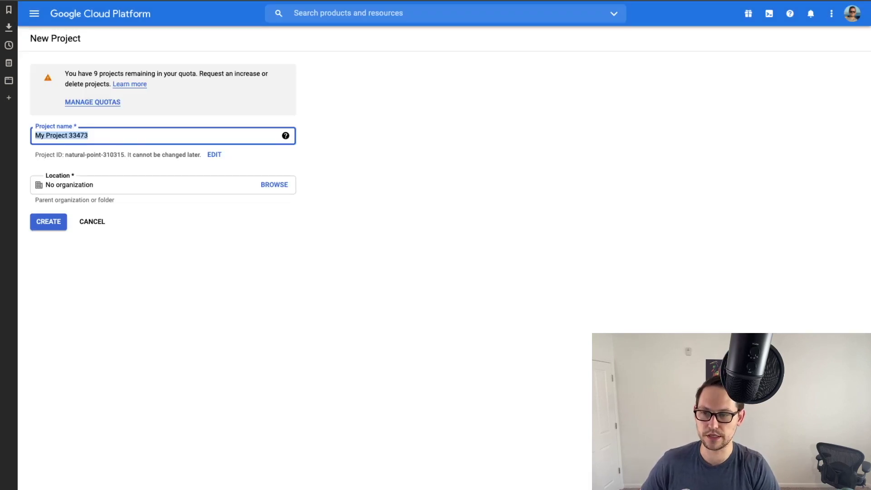
text(YouTube demo sheets)
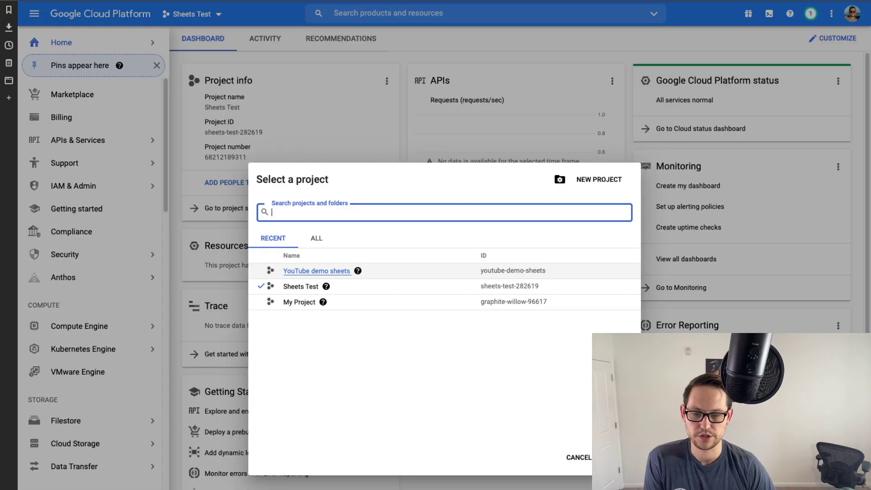
click(316, 271)
Step: Bring up the API Library for the new project
mouse_move(113, 277)
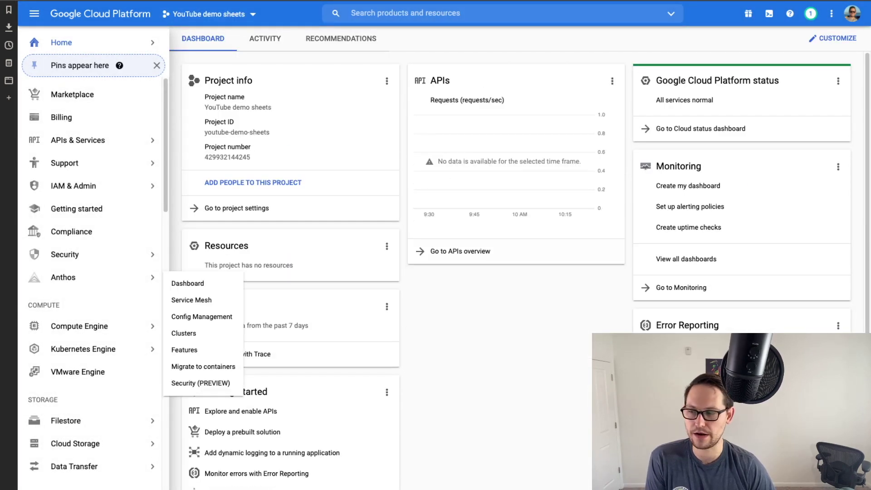
mouse_move(90, 140)
click(182, 162)
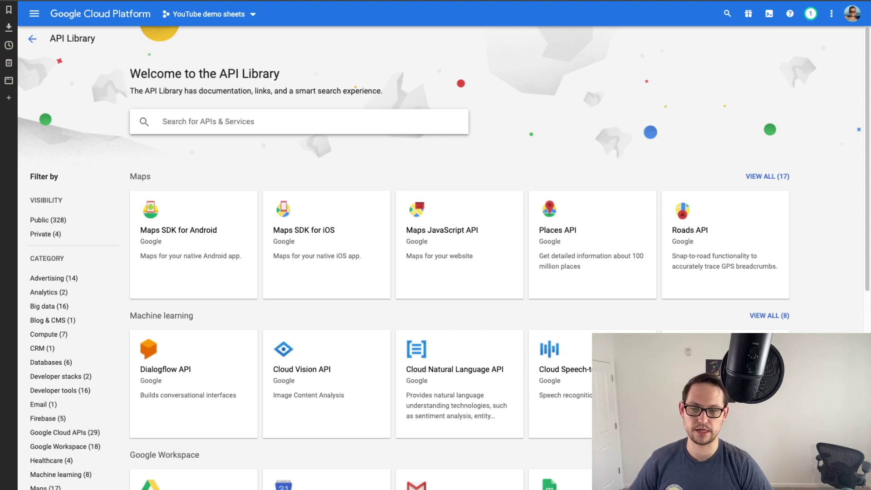
Step: Search the library for Google Drive and enable the Google Drive API
text(g)
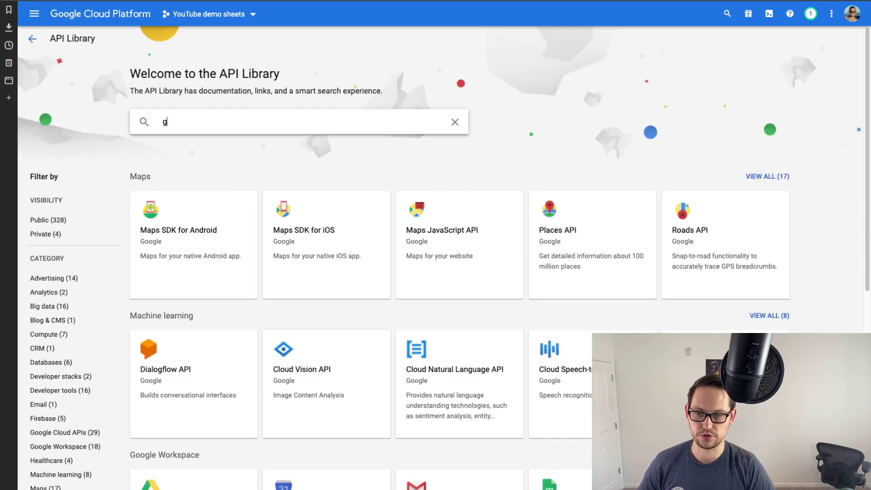
text(ooglerive)
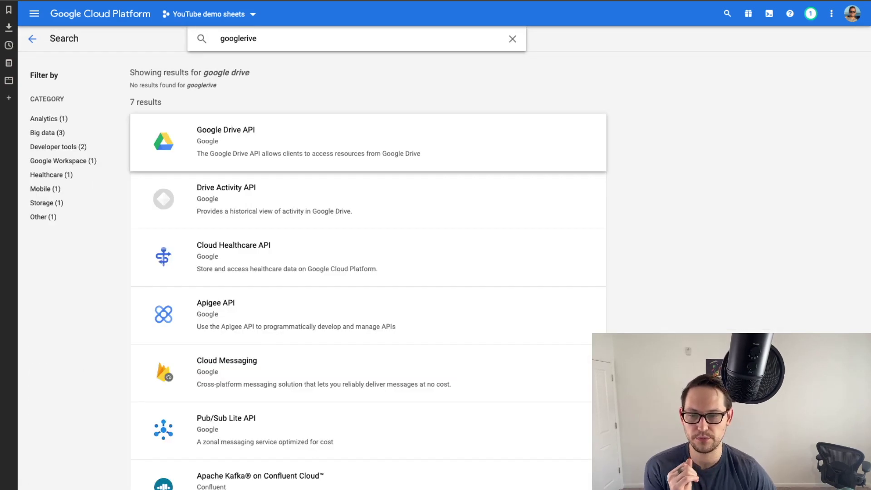
click(136, 147)
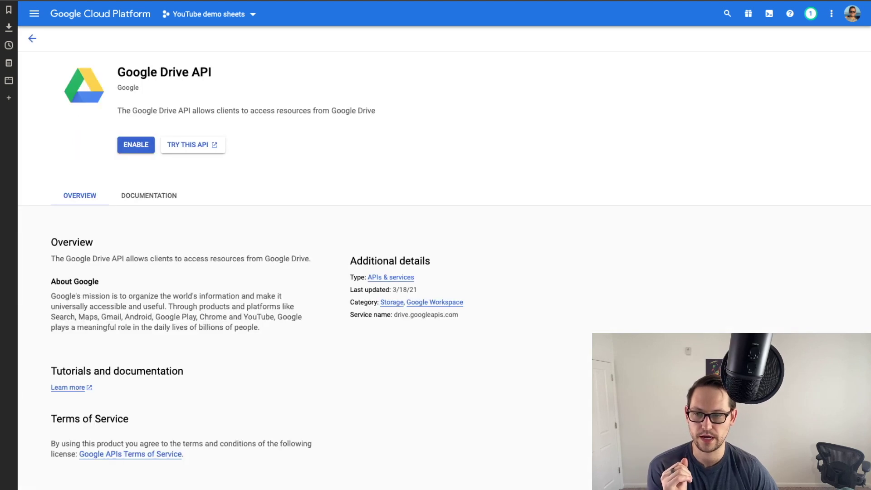
click(136, 145)
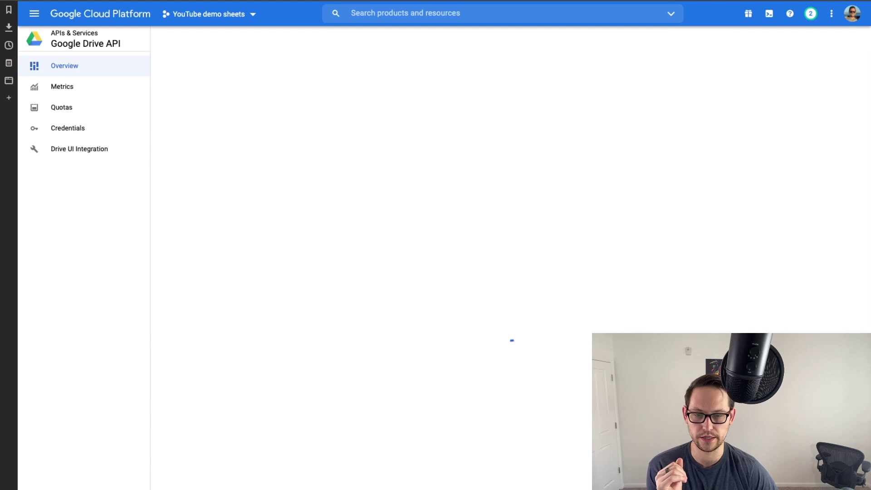
Step: Start new credentials for Google Drive API, called from a web server, accessing application data
click(809, 78)
click(227, 152)
click(212, 251)
click(227, 205)
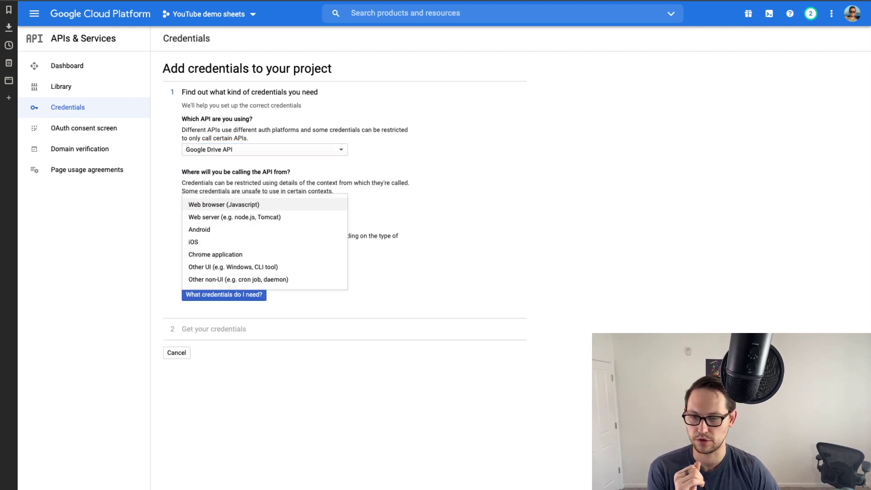
click(234, 217)
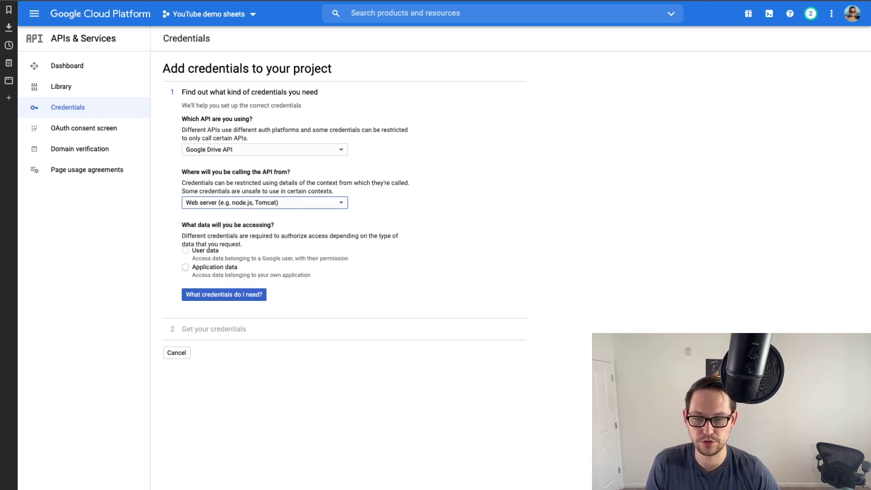
click(186, 267)
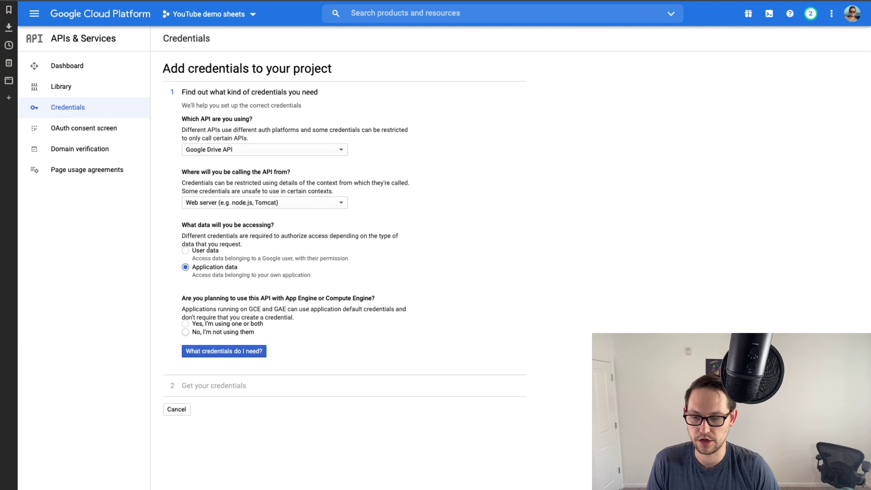
click(224, 352)
Step: Name the service account, give it the Project > Editor role, and download its JSON key
click(257, 146)
text(rhett)
key(Tab)
key(Return)
key(Down)
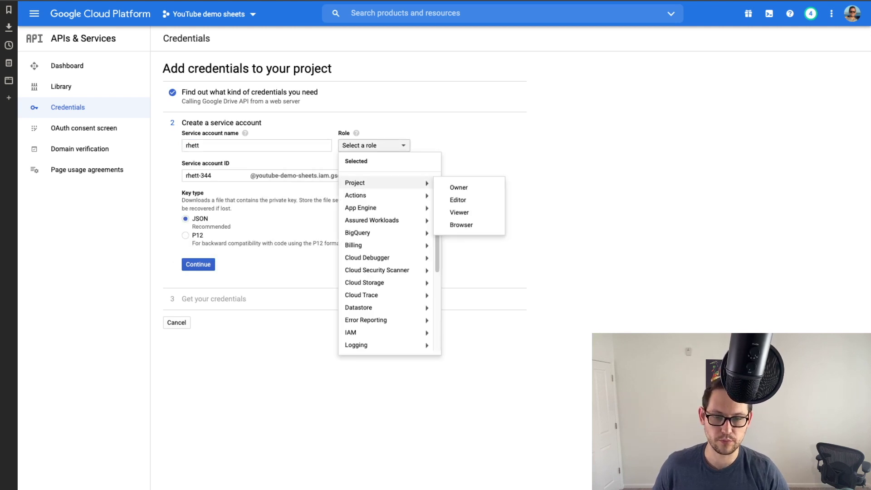
key(Right)
key(Down)
key(Return)
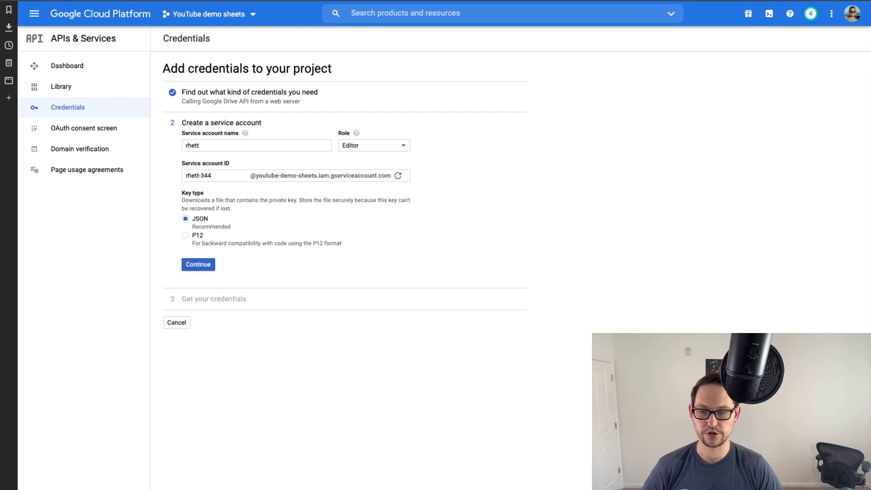
key(Return)
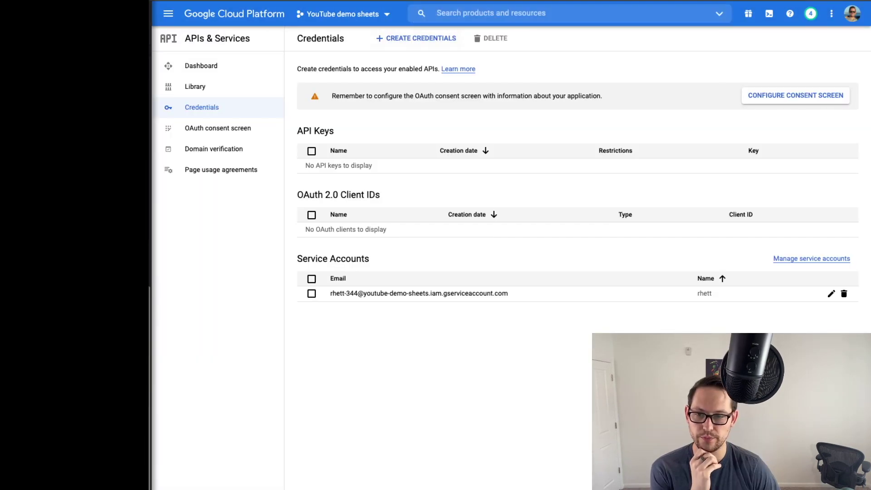
Step: Search the API library for 'sheets' and enable the Google Sheets API
click(195, 87)
text(sheets)
key(Down)
key(Return)
click(270, 155)
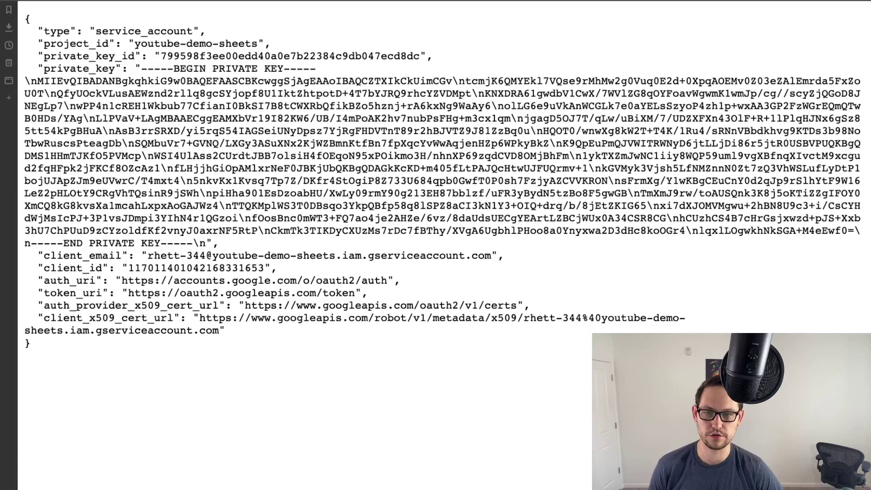
Step: Select the full client_email value in the JSON key file and take it to the Bitcoin sheet
drag(148, 255, 491, 256)
double_click(163, 255)
drag(163, 256, 491, 256)
key(ctrl+Tab)
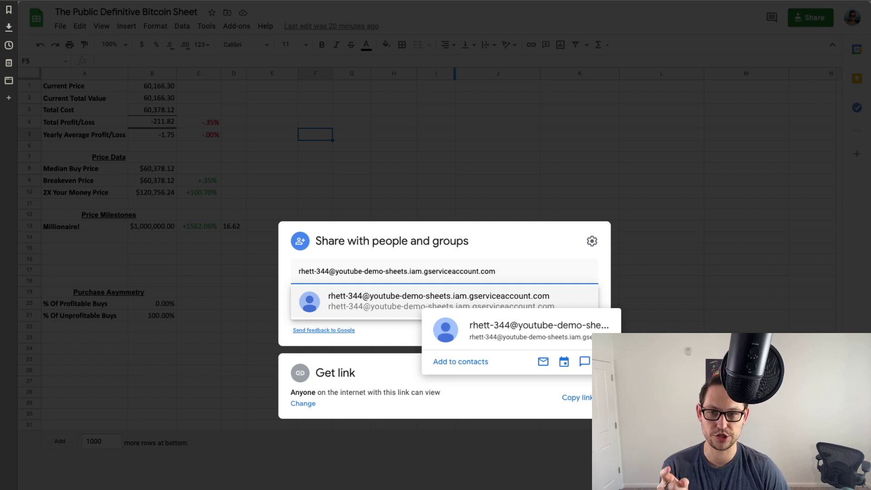
Step: Share the Bitcoin sheet with the service account's client e-mail as an editor
key(Return)
key(Return)
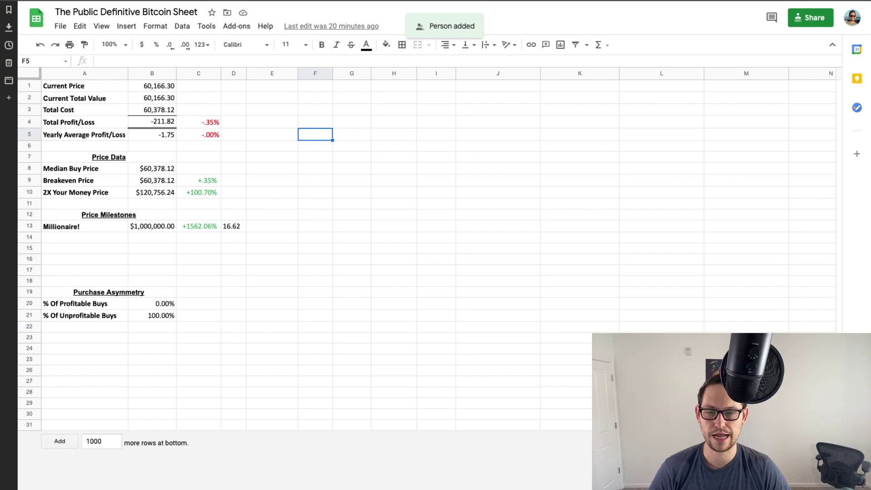
key(ctrl+Tab)
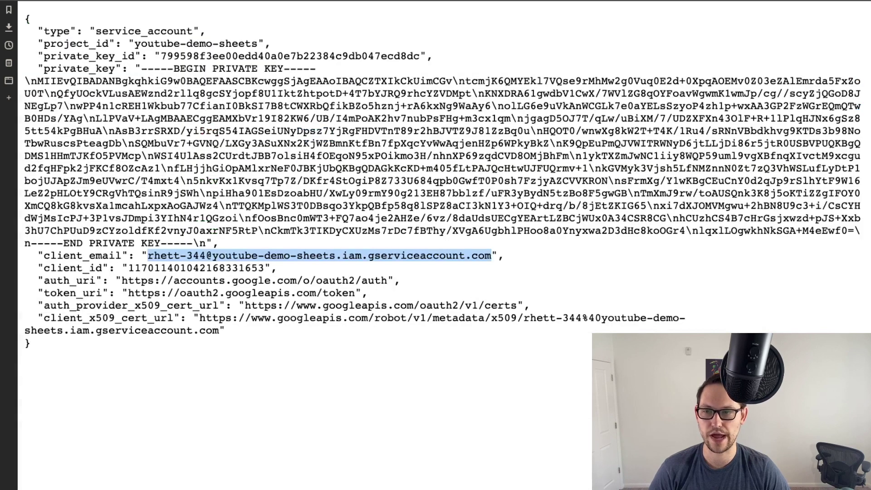
key(ctrl+shift+Tab)
key(ctrl+Tab)
triple_click(236, 256)
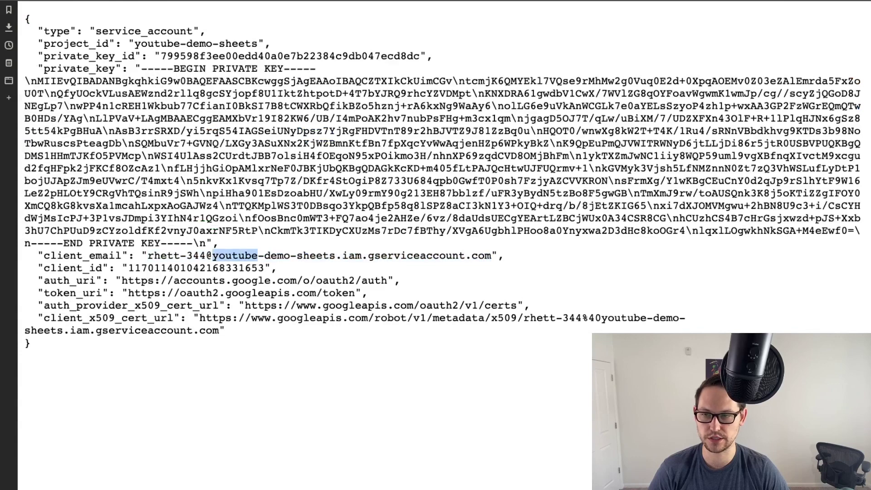
key(ctrl+shift+Tab)
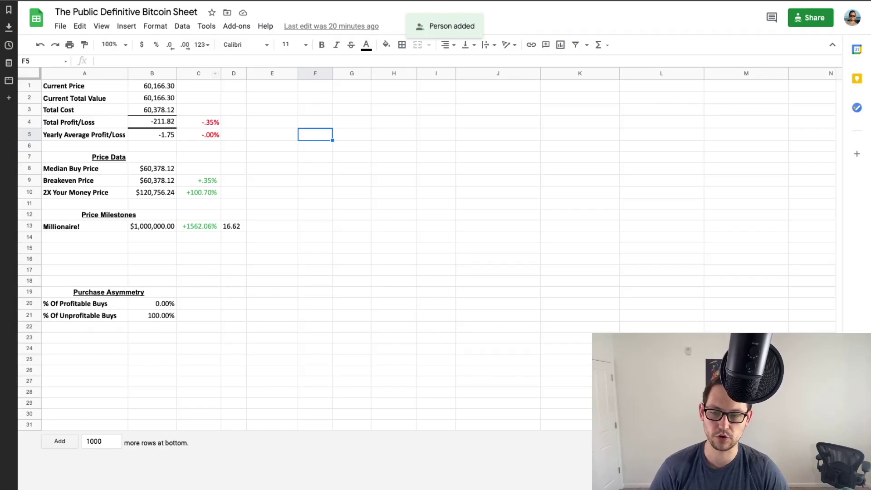
key(ctrl+shift+Tab)
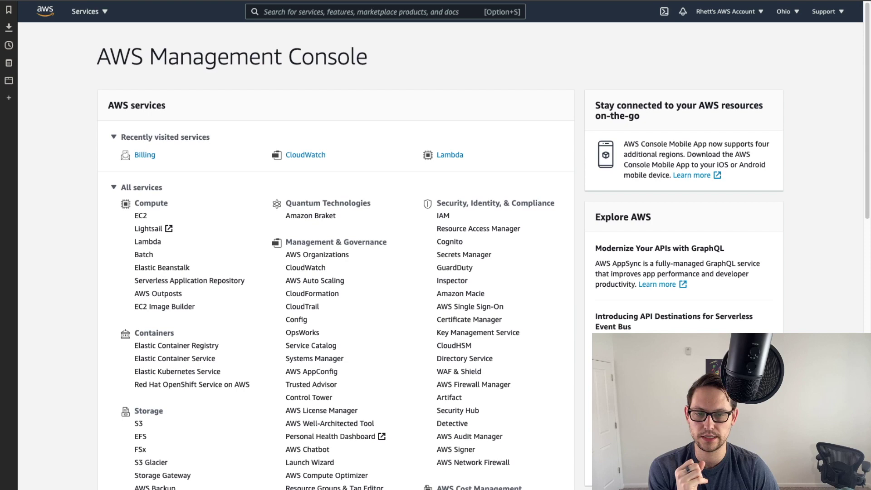
Step: Open the Lambda functions list, then the Buy Bitcoin Everyday notes with gemini-layer.zip
click(450, 155)
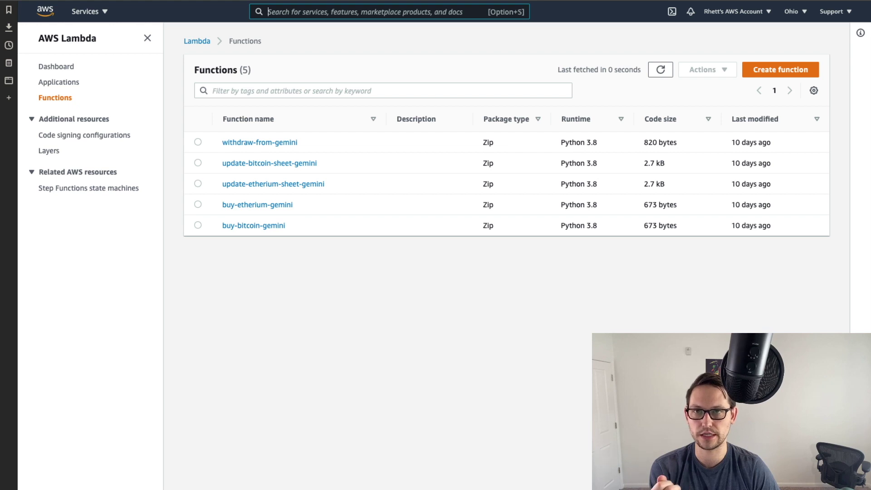
key(ctrl+Tab)
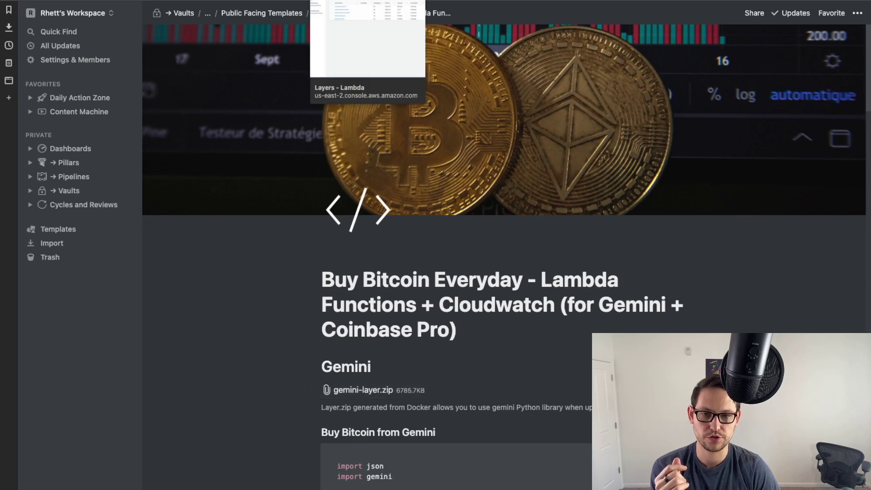
Step: Create a Python 3.8 Lambda layer 'gemini-demo2' described as 'Gsheet + gemini'
click(368, 1)
click(787, 70)
click(136, 145)
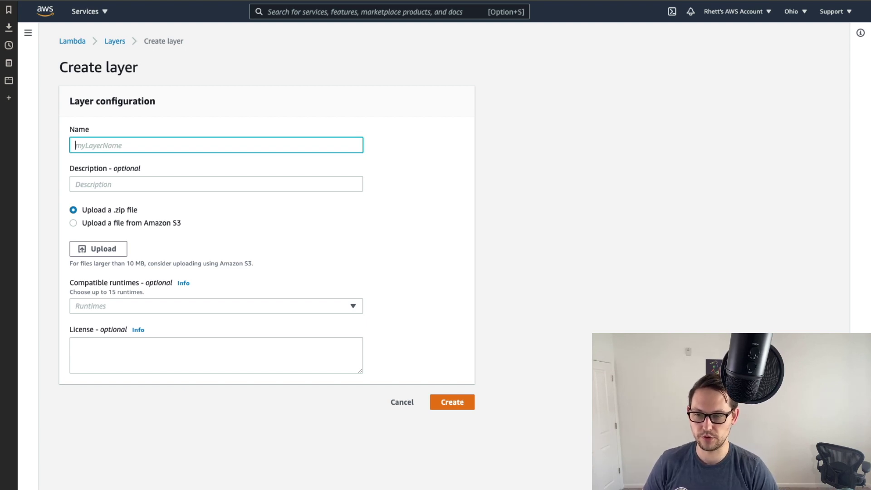
text(gemini-demo2)
key(Tab)
text(Gsheet + gemini)
click(216, 306)
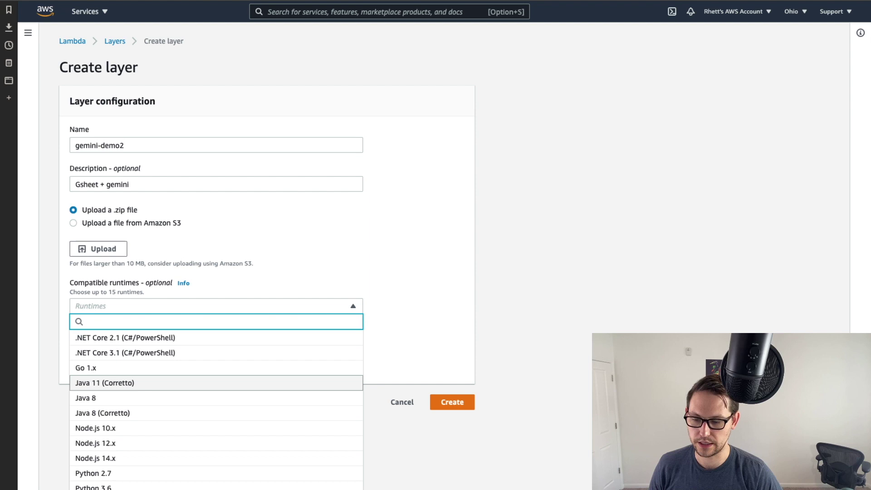
click(216, 473)
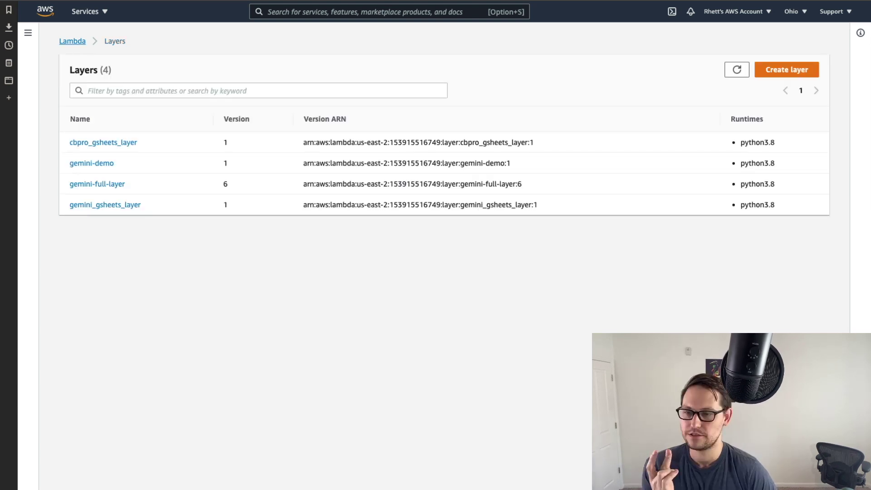
click(72, 40)
click(55, 97)
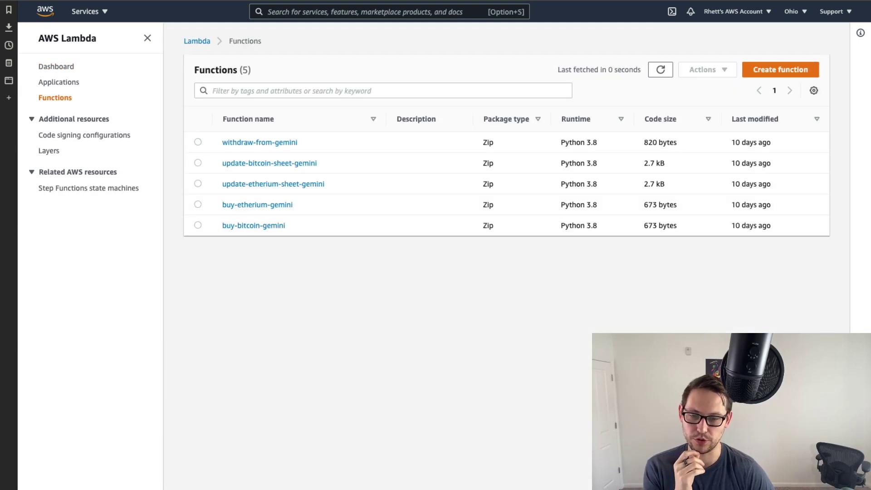
Step: Create a Python 3.8 Lambda function named 'update-bitcoin-sheet-demo'
click(780, 70)
click(317, 243)
text(update-bitcoin-sheet-demo)
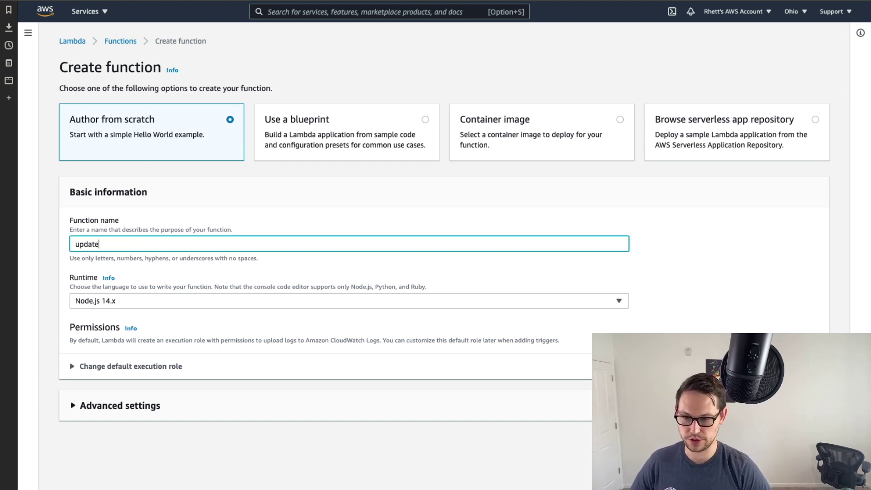
key(Tab)
key(space)
key(Down)
key(Return)
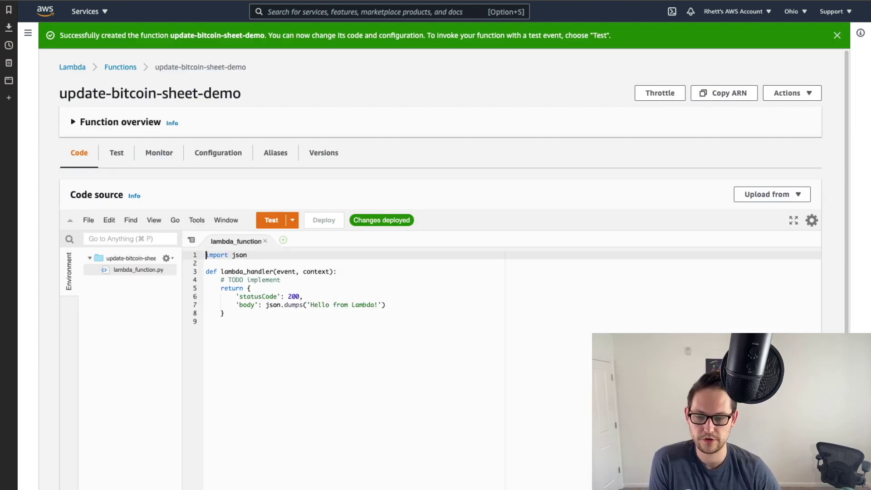
click(207, 322)
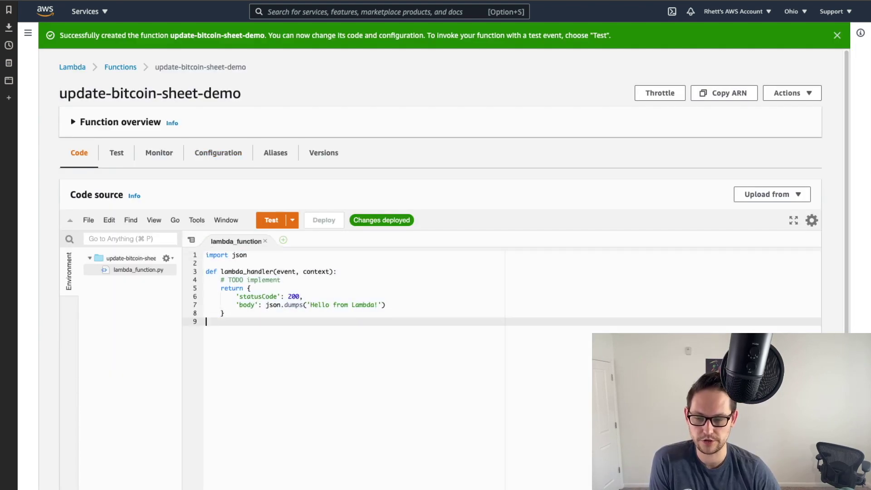
Step: Replace the starter code with the sheet-updating Python code copied from the notes page
key(super+a)
key(BackSpace)
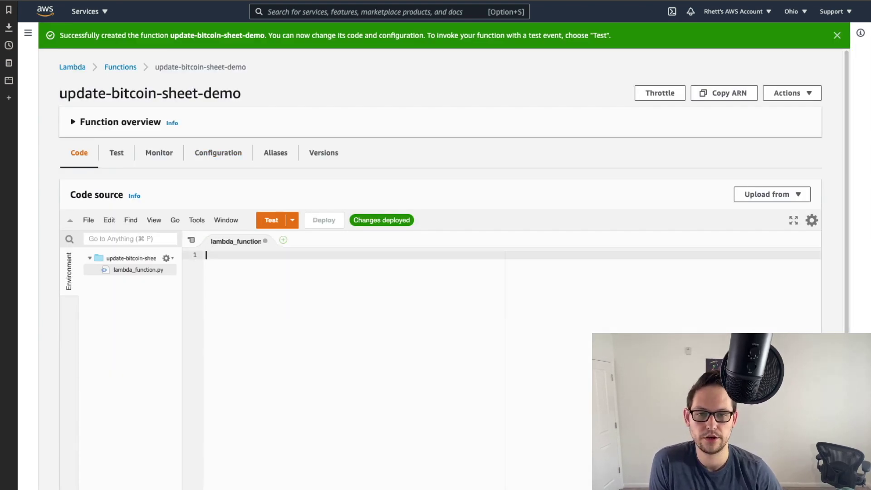
key(ctrl+Tab)
scroll(363, 254, down, 5)
scroll(504, 254, down, 15)
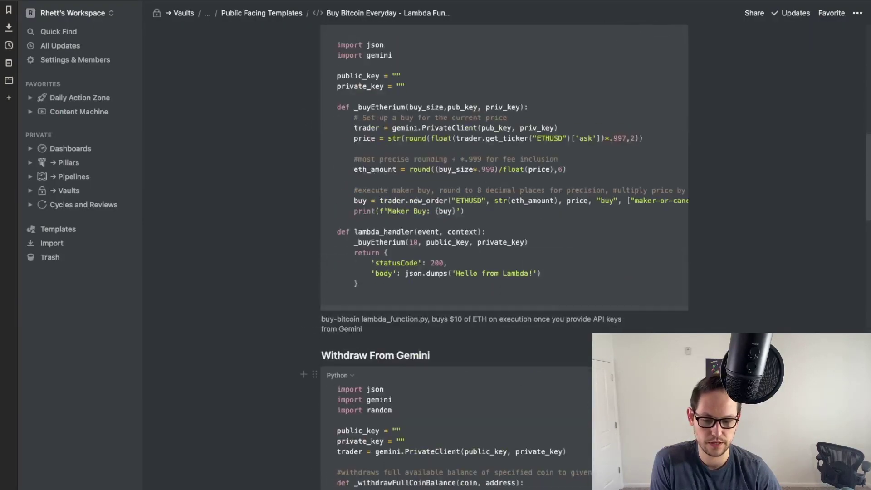
scroll(520, 253, down, 4)
scroll(520, 252, down, 10)
key(Escape)
key(ctrl+Tab)
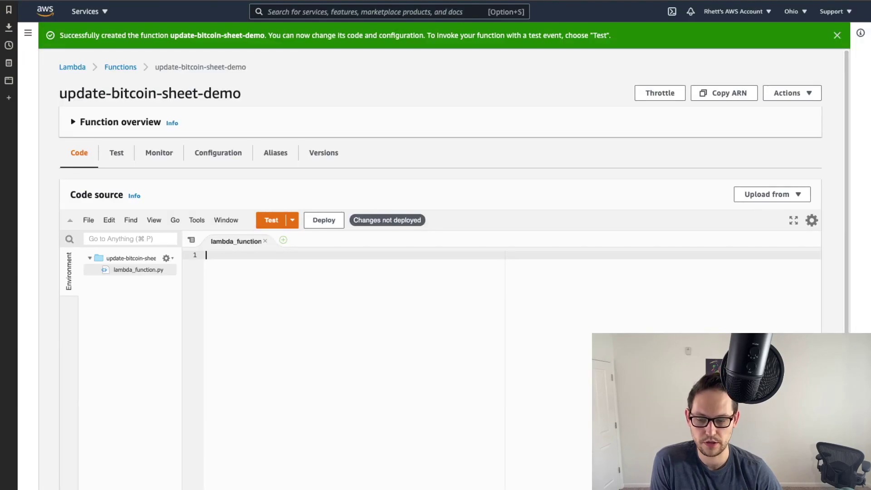
key(super+v)
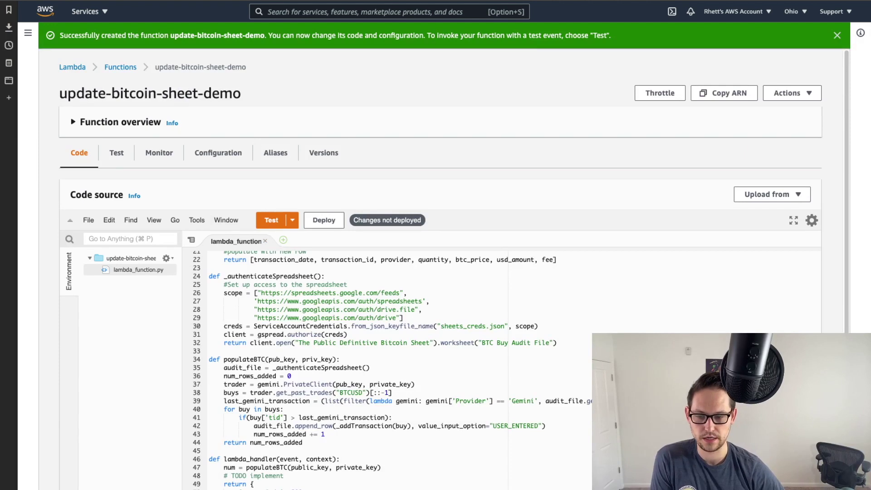
Step: Delete the stray ```python first line so the code begins with import json
click(329, 418)
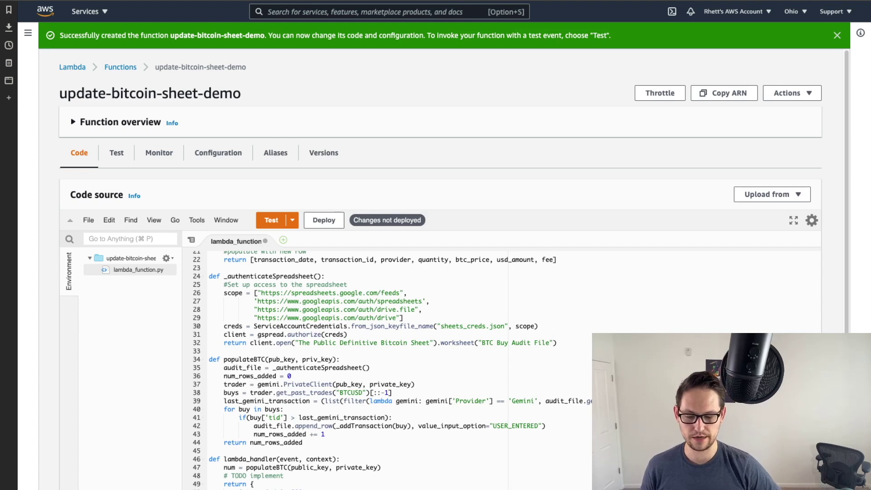
click(253, 484)
scroll(363, 368, up, 5)
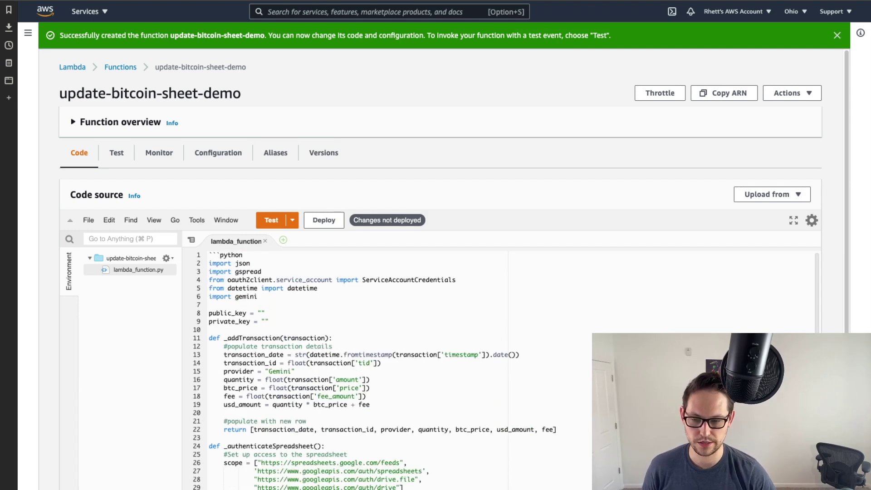
triple_click(226, 255)
key(BackSpace)
scroll(453, 368, down, 8)
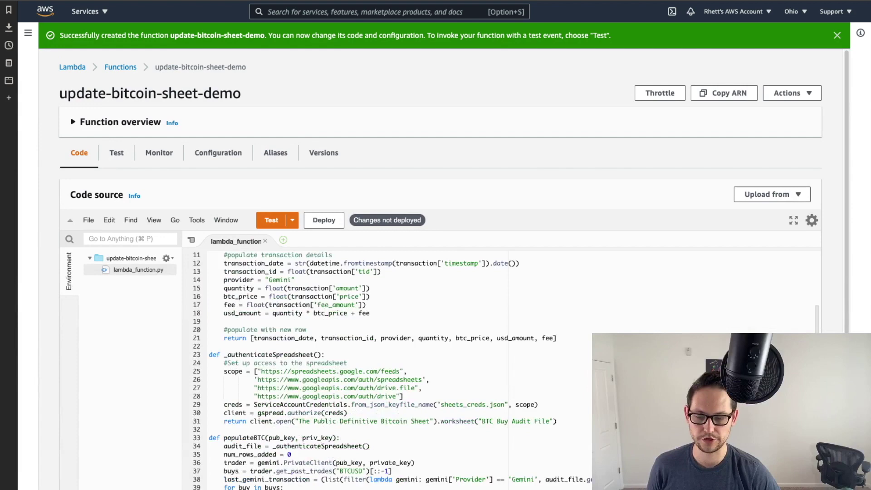
scroll(454, 368, up, 8)
click(262, 305)
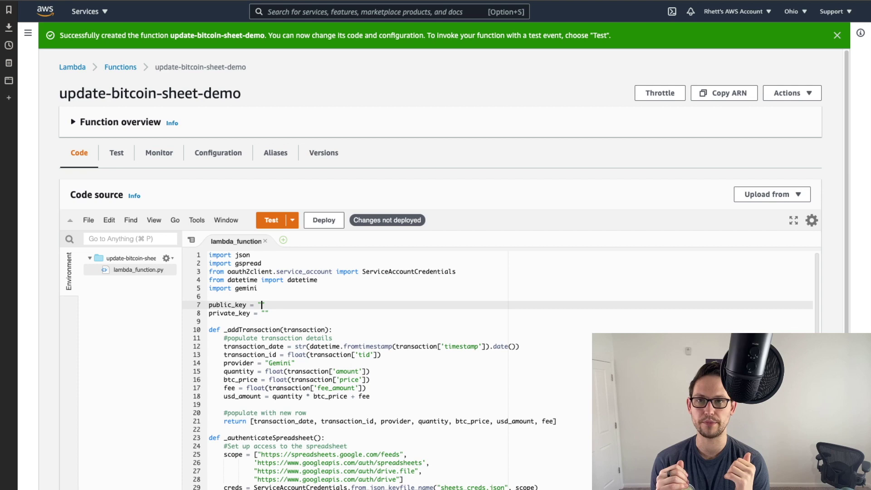
Step: Paste the Gemini private and public API keys into lines 7–8 and save the code
click(265, 313)
click(261, 305)
click(373, 313)
key(super+s)
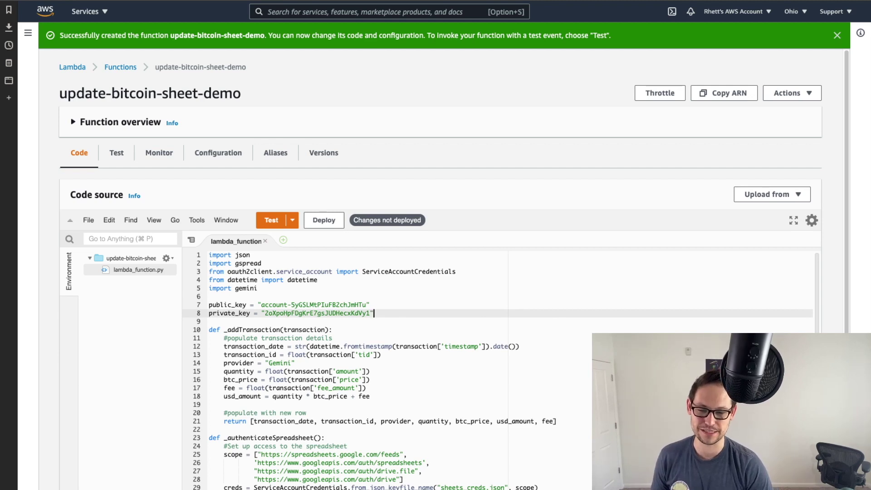
Step: Check the sheets_creds file name and 'The Public Definitive Bitcoin Sheet' name in the code
triple_click(256, 313)
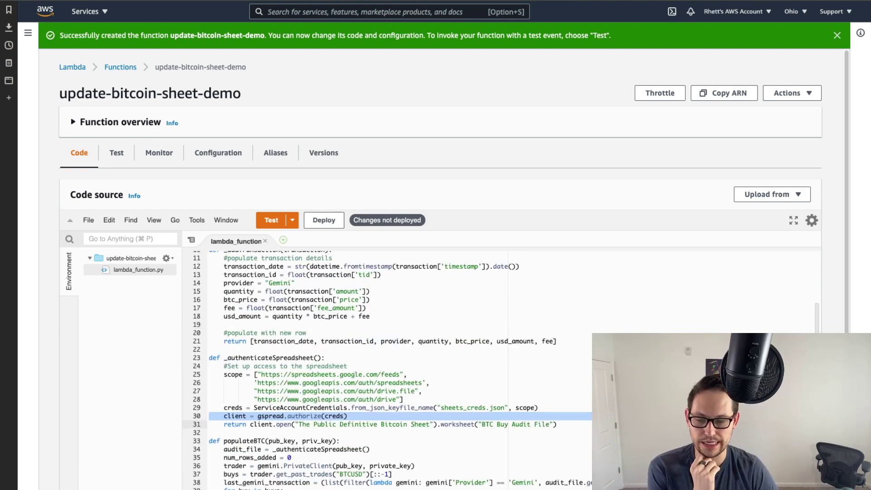
click(196, 407)
double_click(463, 408)
key(alt+shift+Right)
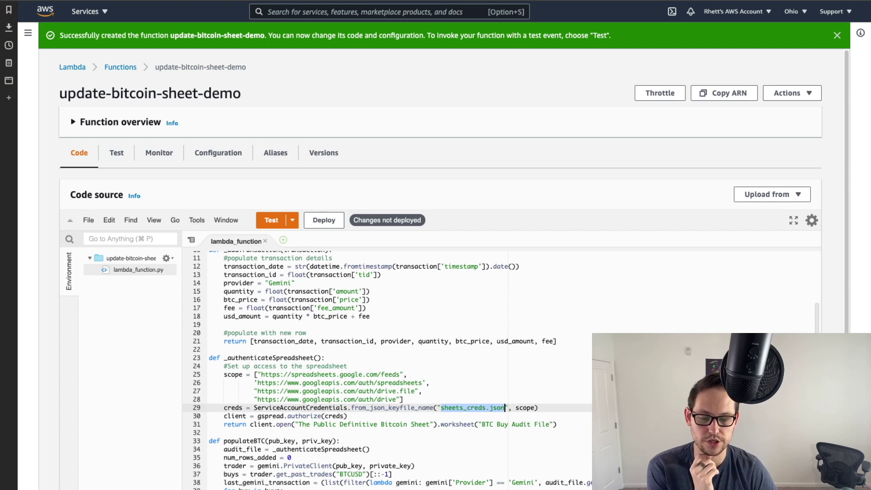
key(alt+shift+Left)
click(298, 424)
key(alt+shift+Right)
key(alt+shift+Right)
key(alt+shift+Right)
key(alt+shift+Right)
key(alt+shift+Right)
click(418, 424)
drag(299, 424, 430, 425)
key(ctrl+Tab)
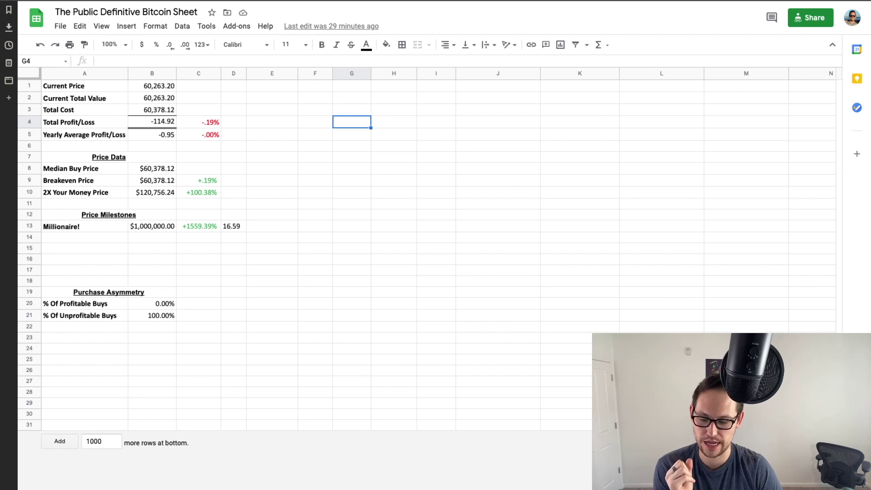
Step: Compare the bitcoin transactions sheet with the spreadsheet name on line 31 of the code
key(ctrl+Tab)
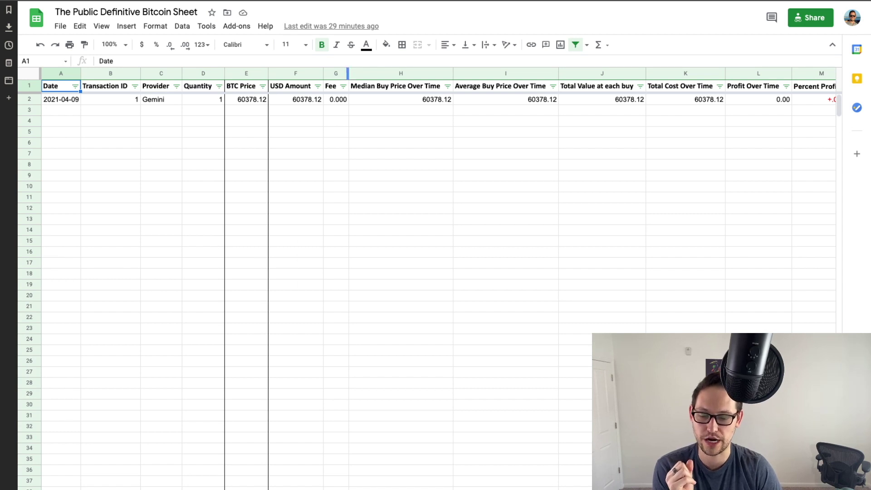
key(ctrl+Tab)
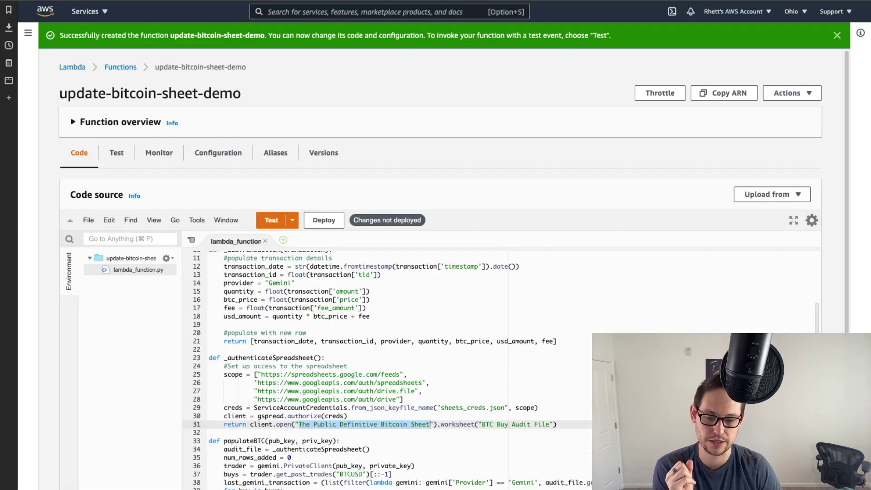
click(499, 425)
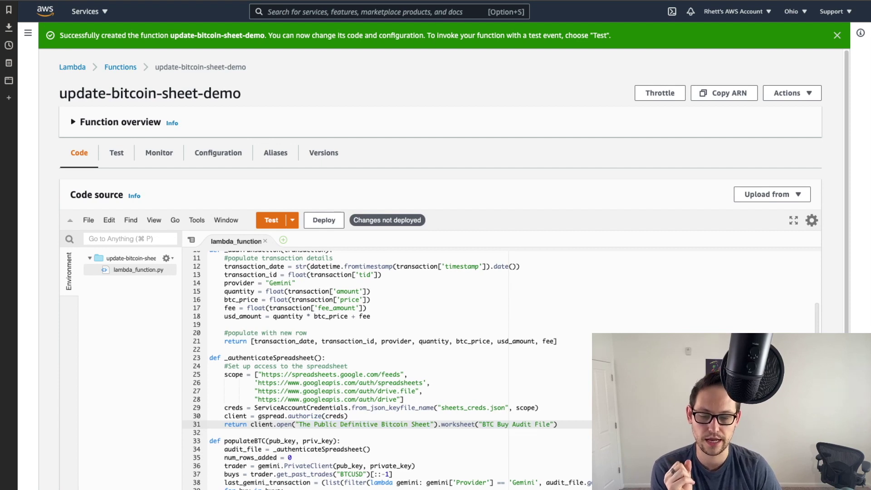
drag(299, 425, 431, 425)
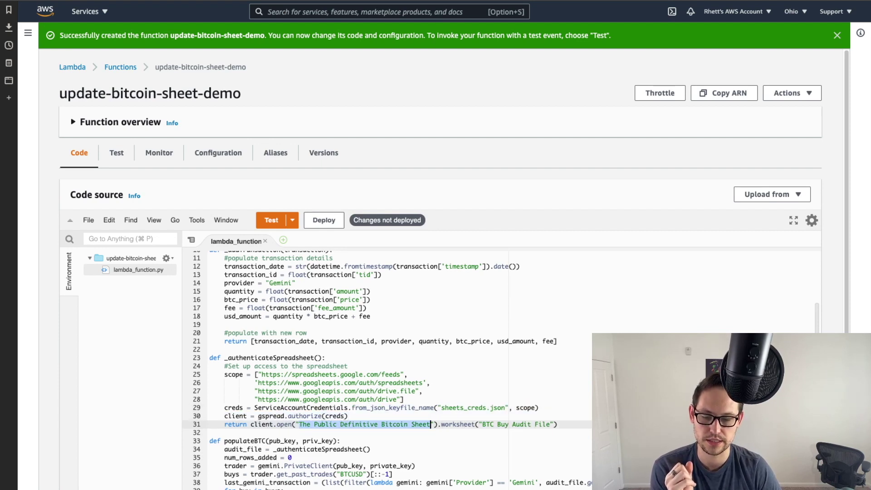
scroll(430, 425, up, 1)
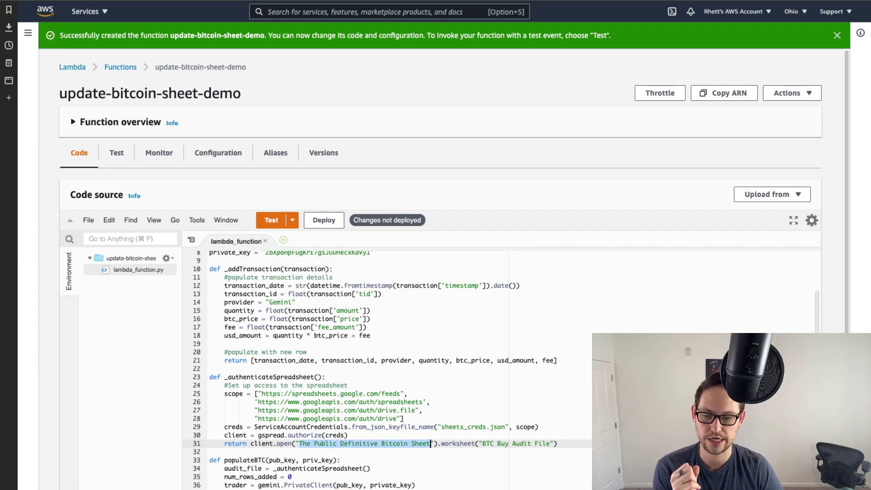
drag(209, 277, 371, 335)
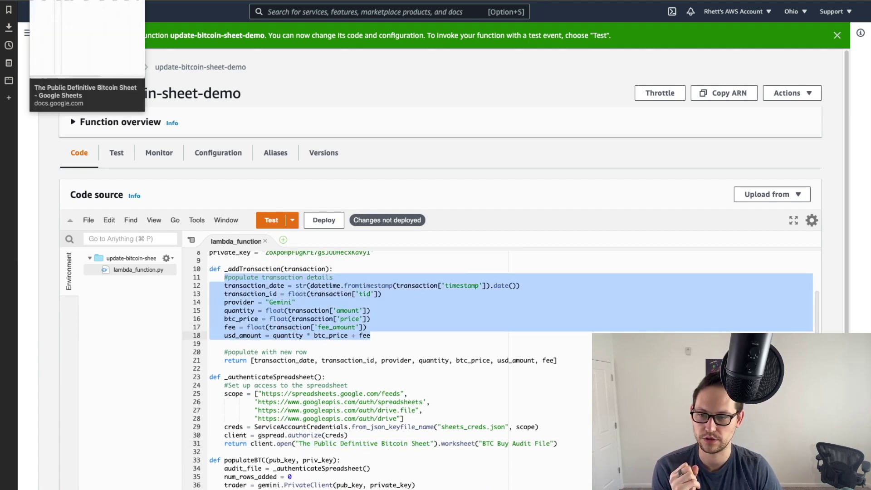
Step: Review transaction row A2:H2 and the summary sheet with price data in the spreadsheet
click(81, 2)
drag(61, 99, 401, 99)
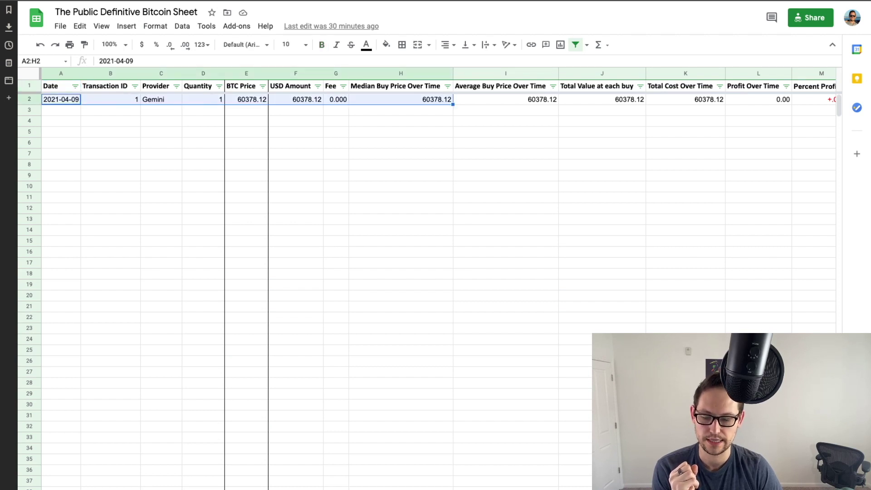
key(alt+Down)
key(alt+Down)
key(alt+Down)
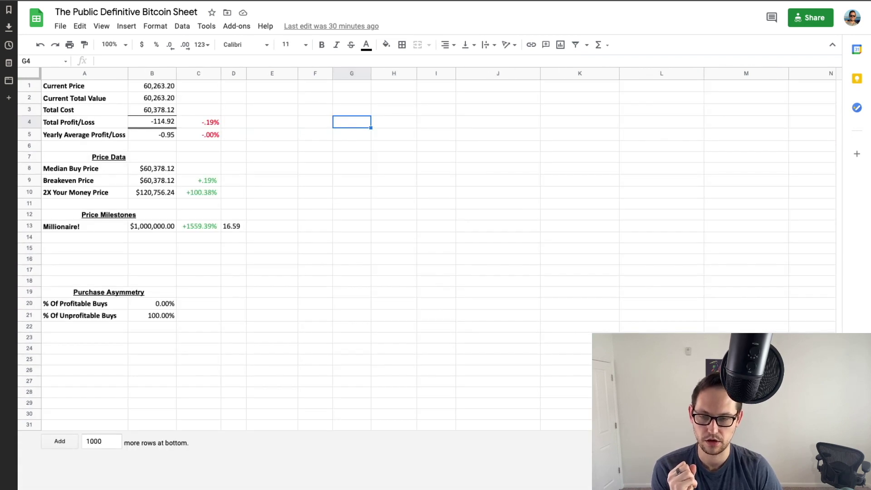
key(alt+Down)
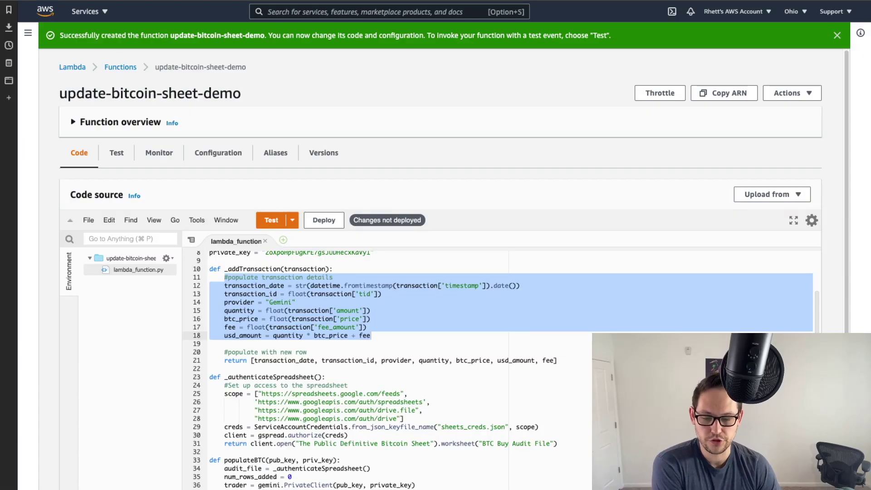
Step: Check the BTC Buy Audit File worksheet and sheets_creds.json references in the code
click(326, 376)
scroll(454, 364, down, 1)
drag(299, 425, 378, 424)
drag(482, 424, 550, 424)
click(457, 408)
drag(441, 407, 505, 408)
click(404, 399)
click(465, 425)
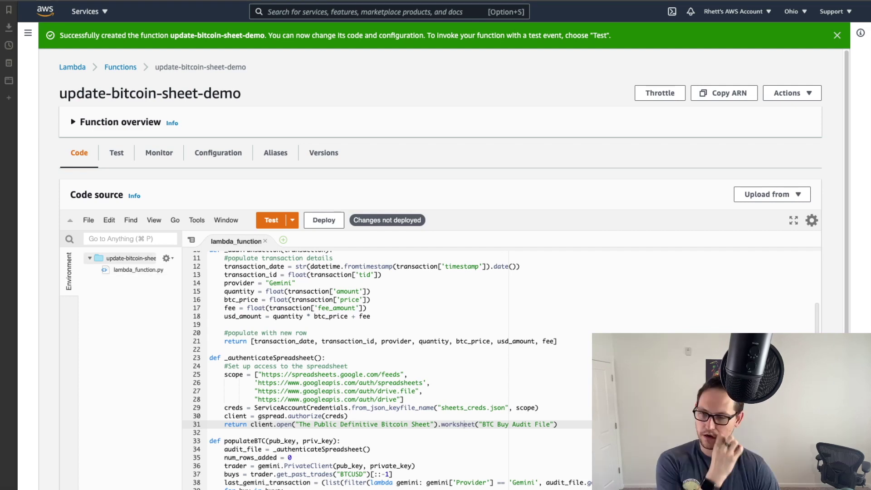
Step: Create sheet_creds.json in the function folder and paste the service-account credentials JSON into it
click(131, 258)
click(138, 269)
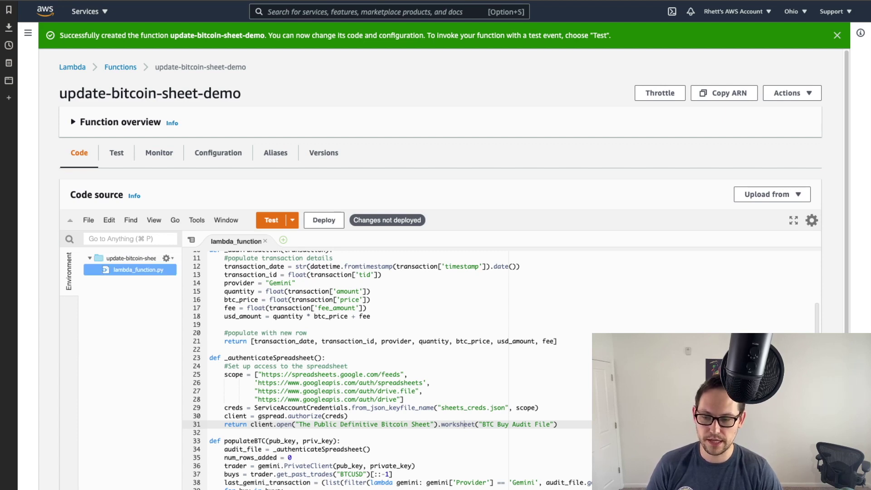
click(128, 258)
right_click(129, 258)
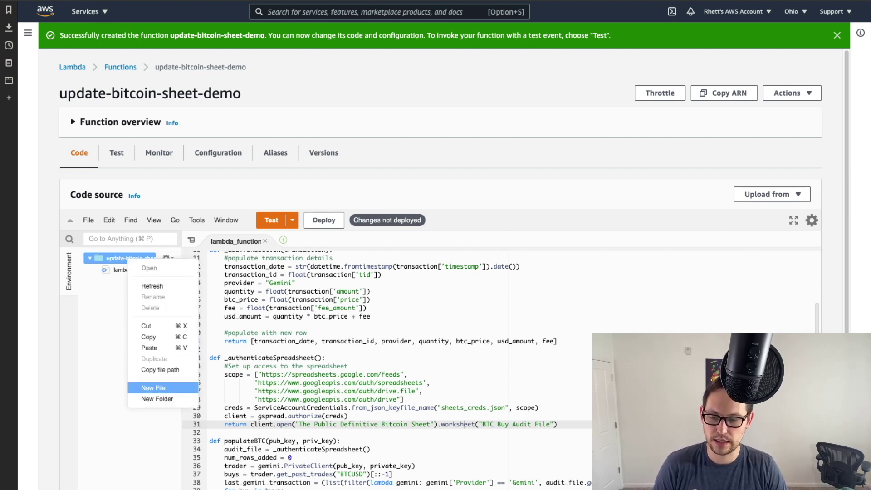
click(154, 388)
text(sheet_c)
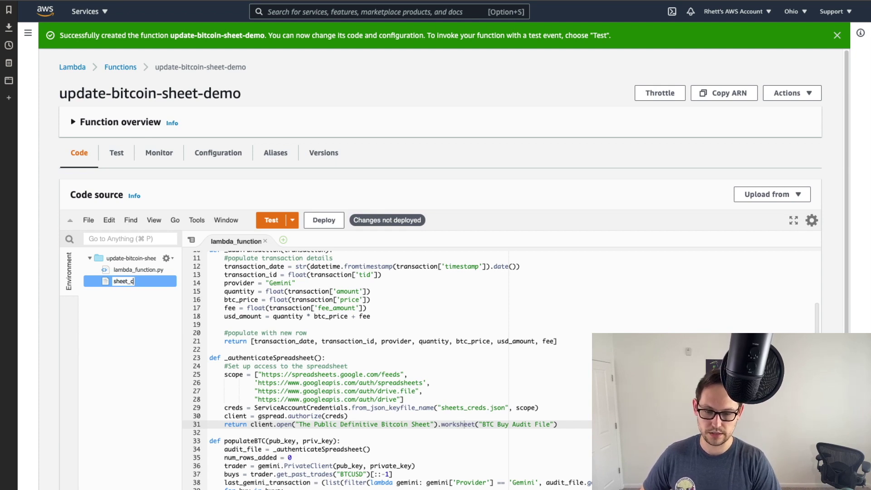
text(reds.json)
key(Return)
key(Return)
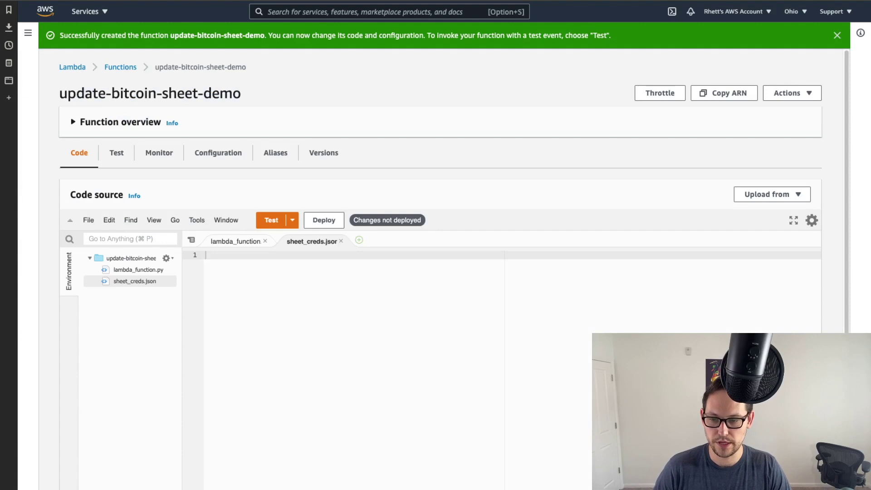
key(super+v)
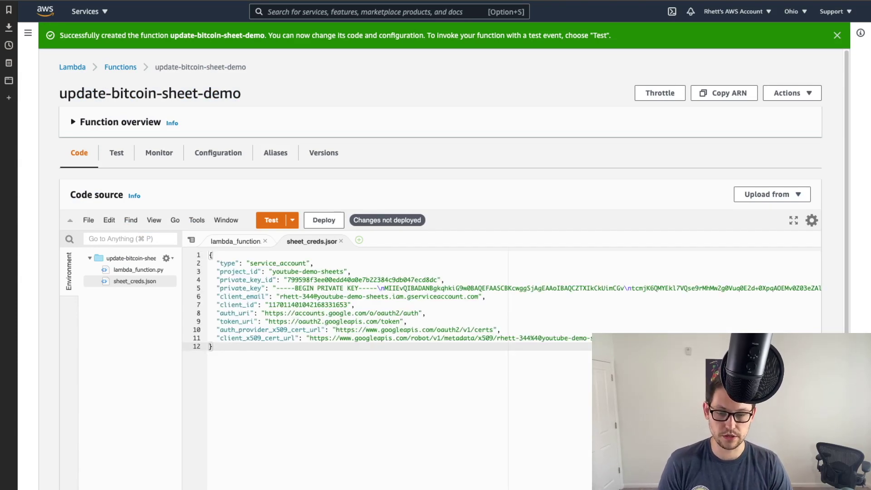
click(236, 241)
Step: Choose Custom layers, then gemini-demo with Version 1 on the Add layer page
scroll(436, 227, down, 5)
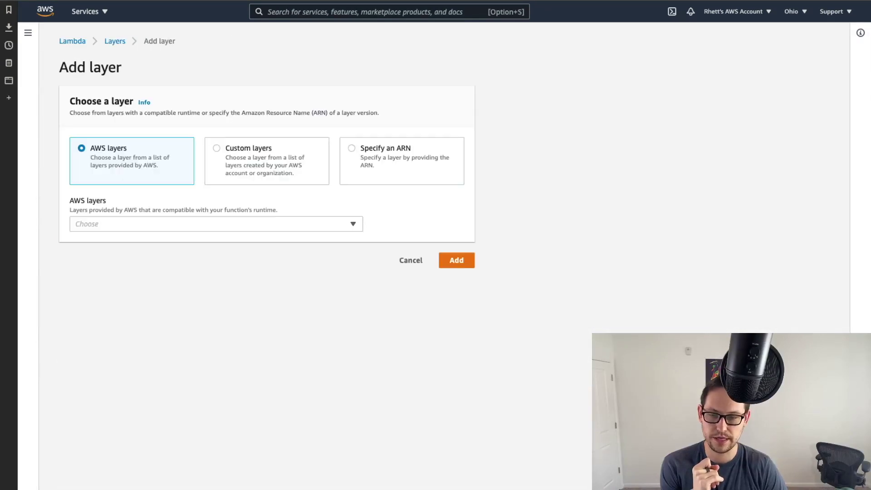
click(216, 224)
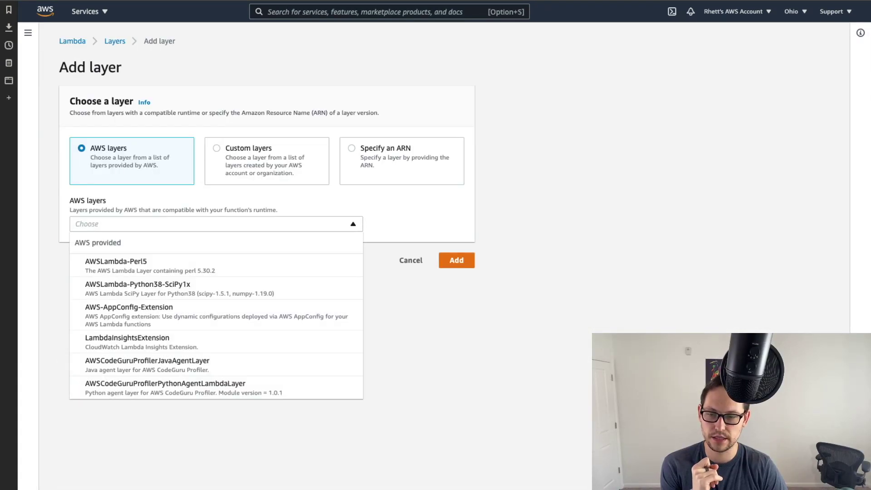
click(217, 148)
click(217, 224)
click(107, 276)
click(216, 252)
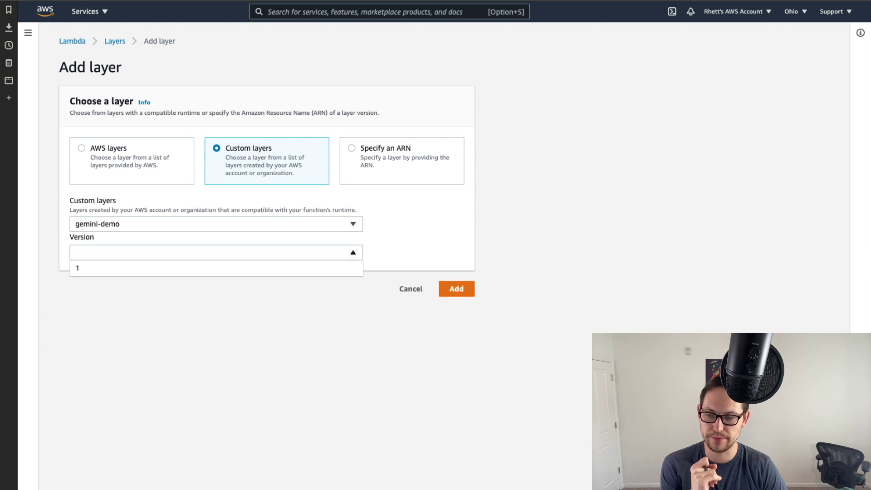
click(216, 268)
click(461, 1)
scroll(499, 272, up, 10)
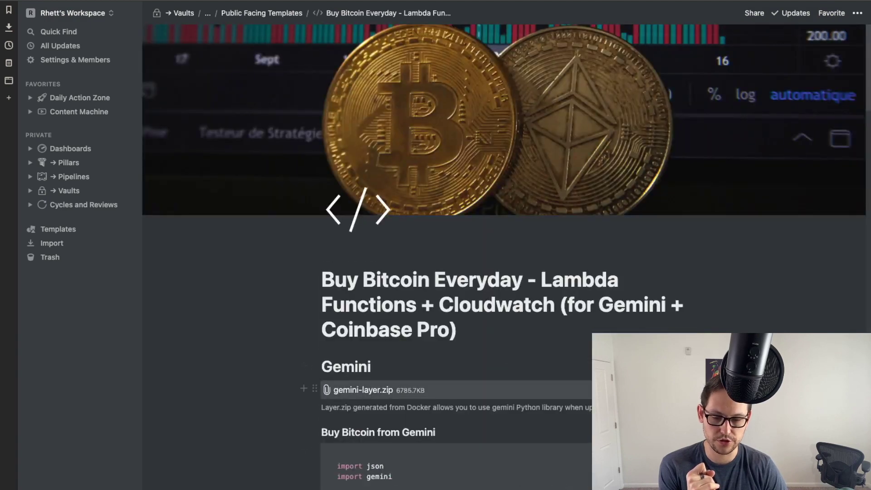
click(345, 1)
Step: Add the gemini-demo layer and raise the function timeout to 30 seconds
click(457, 288)
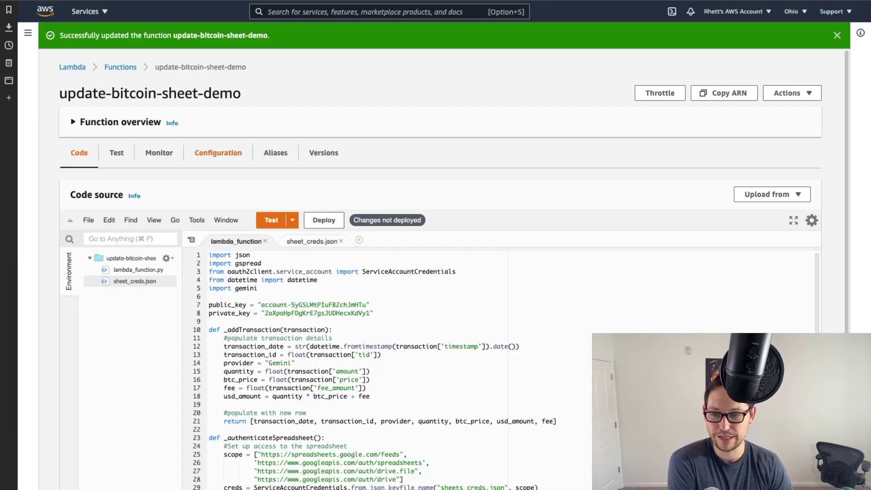
click(218, 153)
click(801, 194)
click(155, 241)
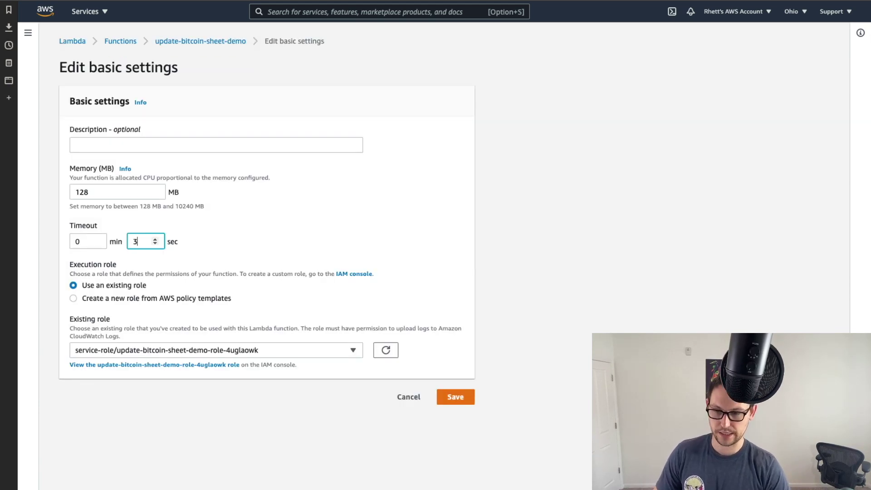
text(0)
click(455, 397)
Step: Deploy the edited function code
click(79, 152)
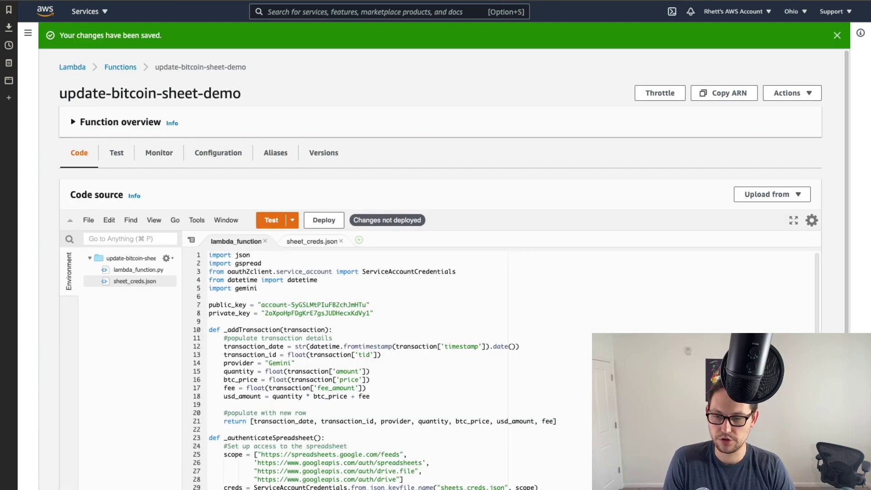
click(324, 220)
scroll(436, 273, down, 3)
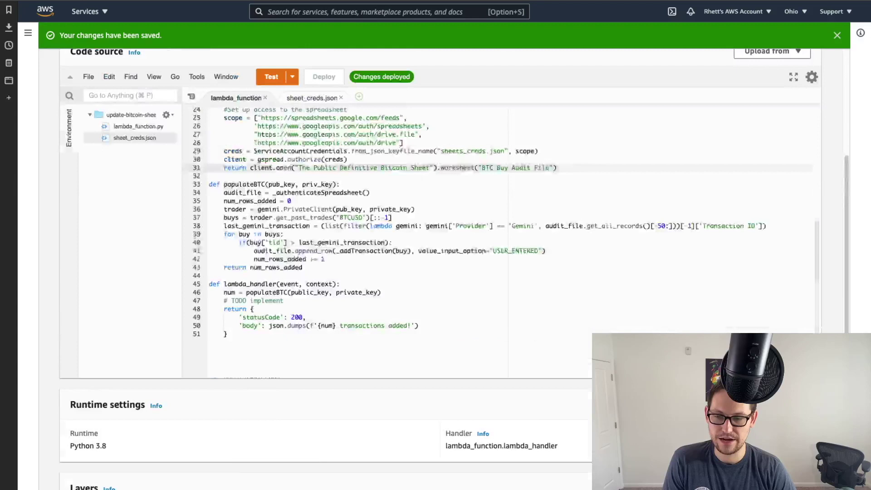
scroll(436, 272, up, 3)
Step: Save a new test event named demo
click(272, 220)
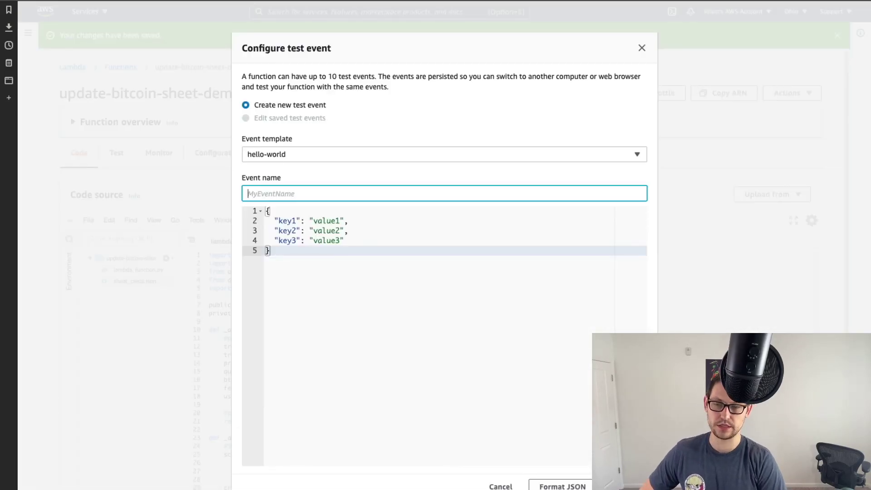
text(demo)
key(Return)
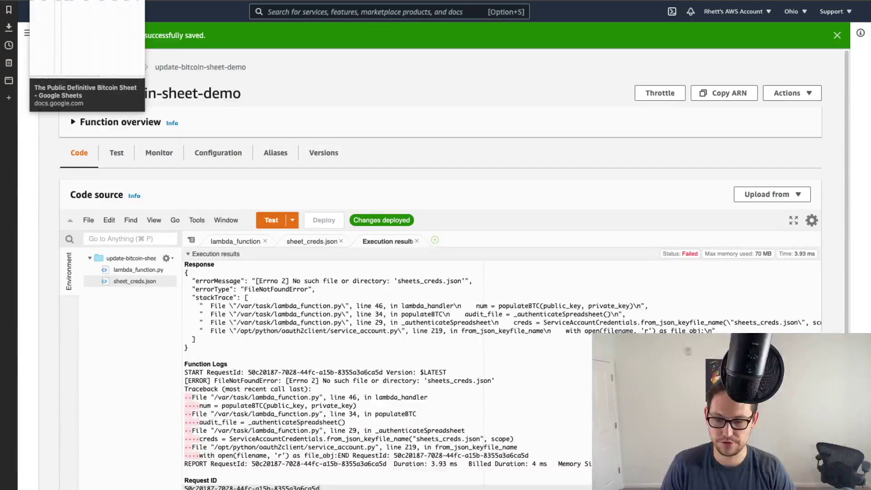
Step: Rename the credentials file to sheets_creds.json, rerun the demo test, and deploy
right_click(132, 281)
click(145, 313)
click(114, 281)
text(s)
key(Return)
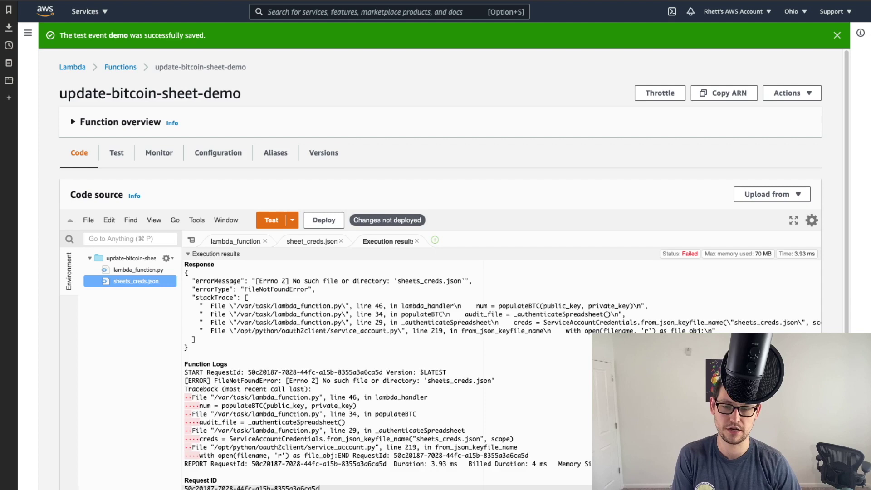
click(271, 221)
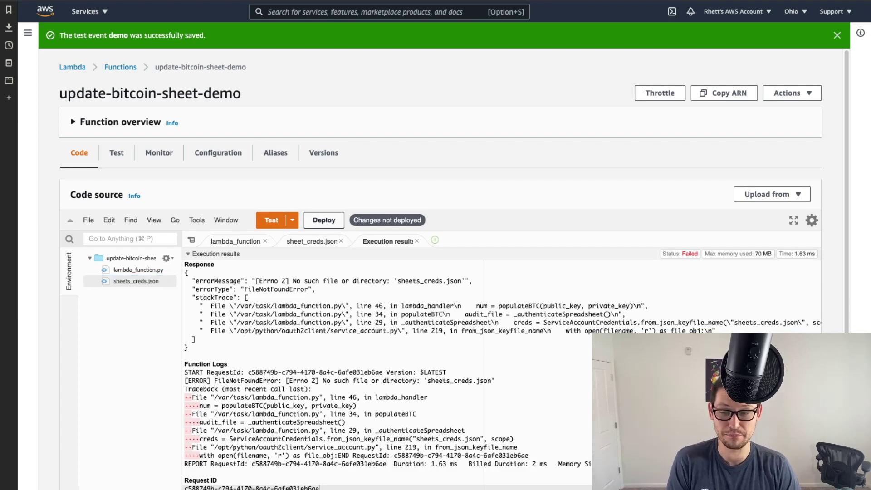
click(324, 220)
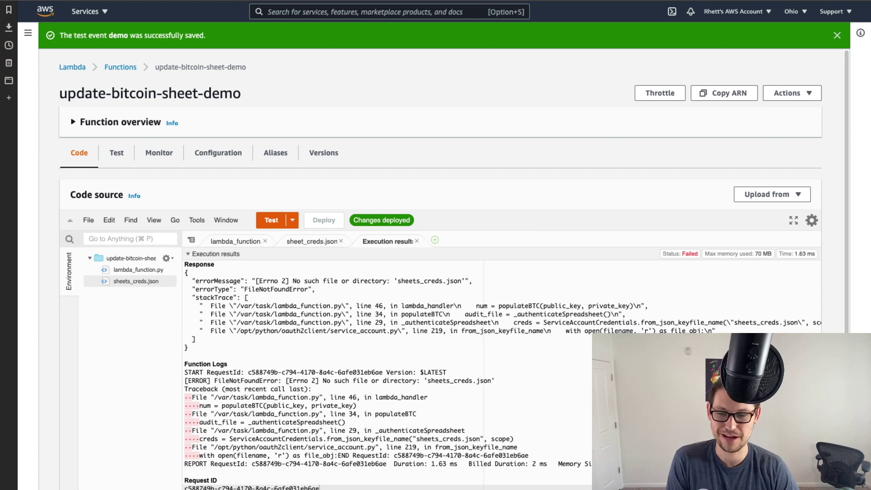
Step: Rerun the demo test and read the APIError 429 write-requests-per-minute quota error
click(59, 1)
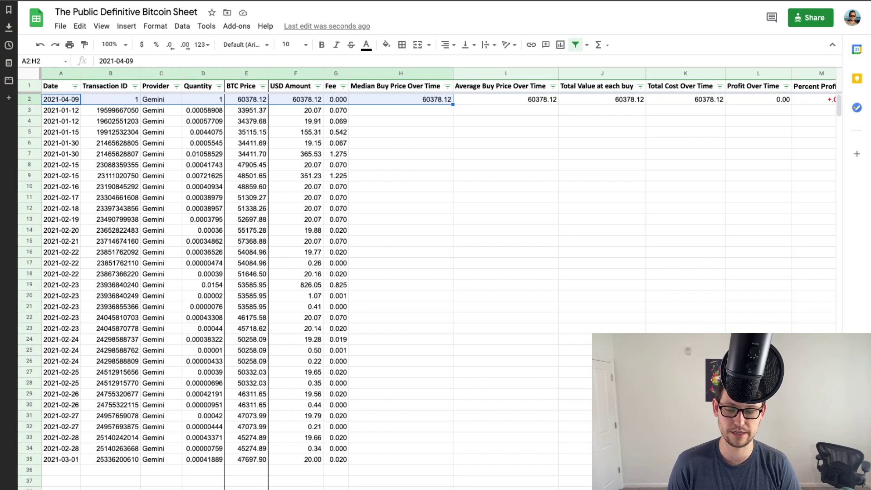
key(super+Tab)
drag(189, 281, 185, 289)
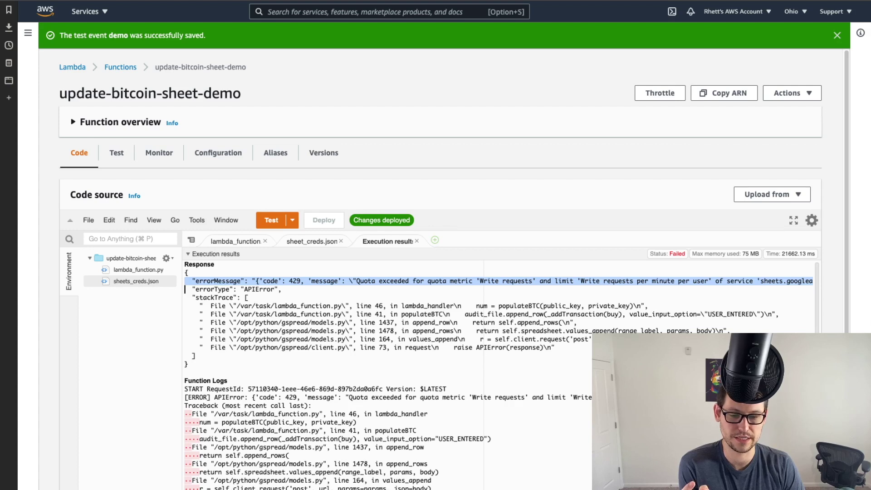
drag(558, 281, 716, 280)
click(282, 289)
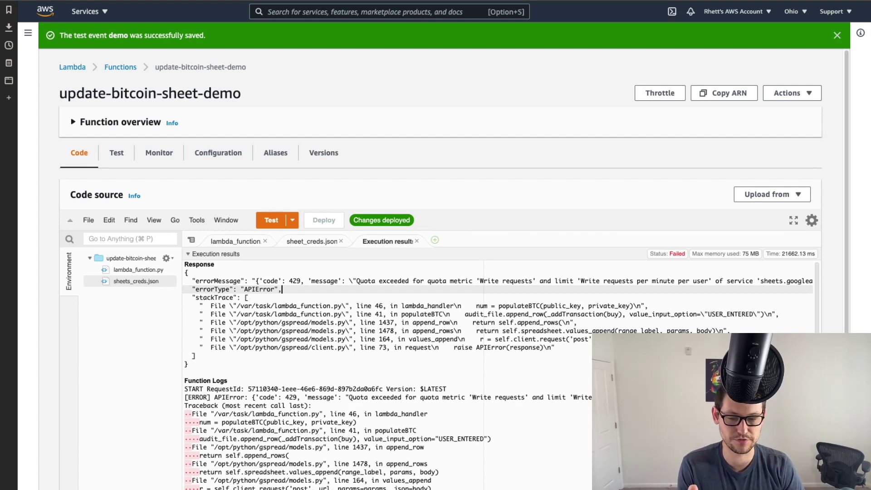
Step: Fill the row-2 formulas in H2:P66 down and flip through the summary sheets
key(ctrl+Tab)
key(shift+Up)
key(shift+Right)
key(shift+Right)
key(shift+Right)
key(shift+Right)
key(shift+Right)
key(shift+Right)
key(shift+Right)
key(shift+Left)
key(ctrl+shift+Down)
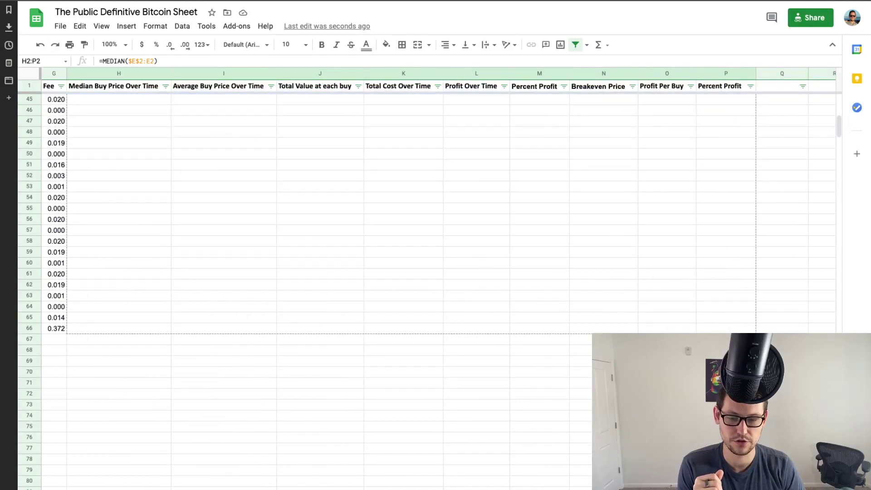
key(ctrl+d)
key(ctrl+Up)
key(ctrl+shift+Page_Up)
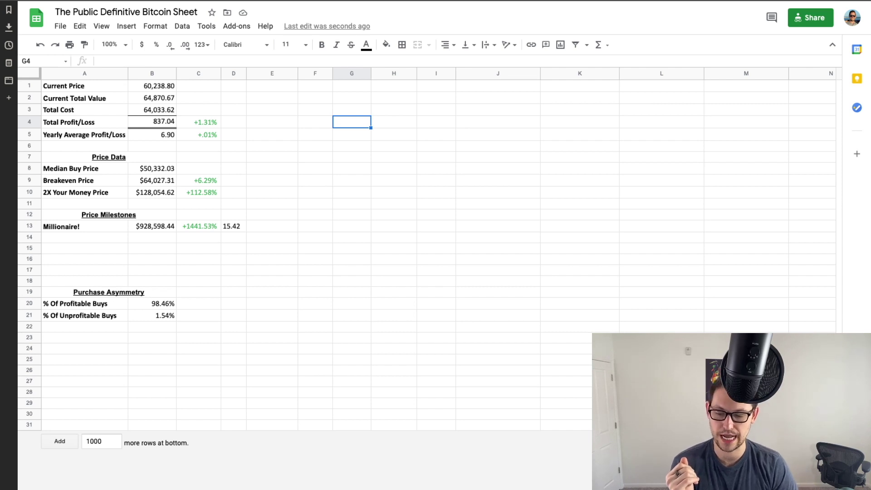
key(ctrl+shift+Page_Down)
key(ctrl+shift+Page_Down)
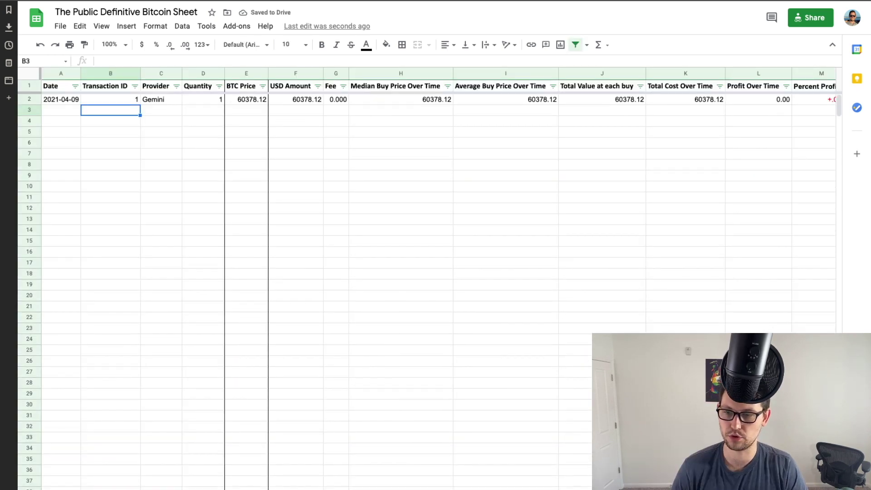
Step: Keep Transaction ID 1 in cell B2 of the placeholder buy row
drag(61, 99, 816, 99)
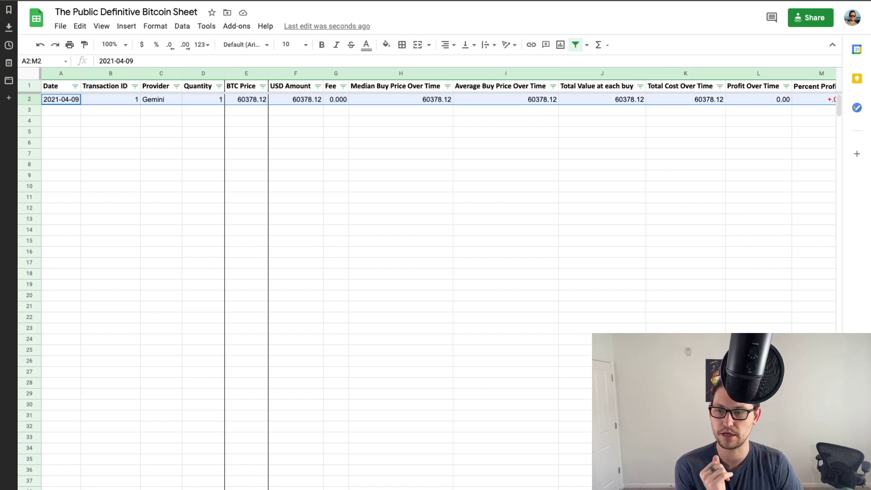
click(110, 99)
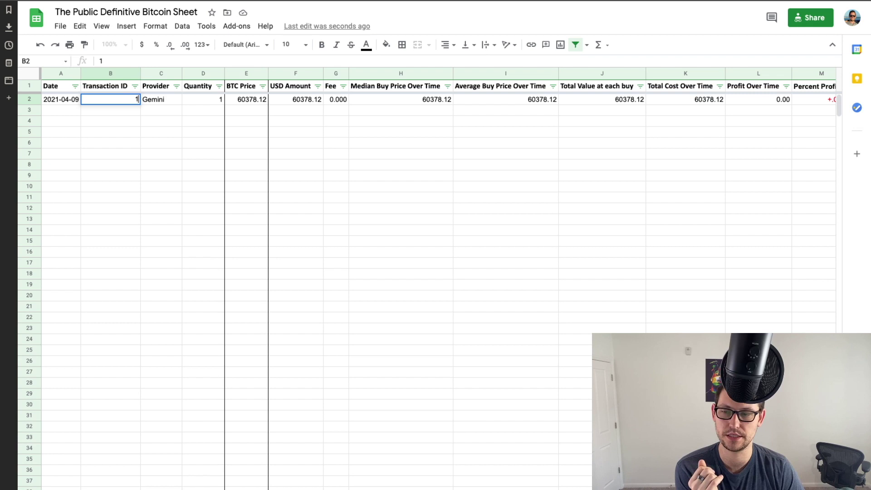
key(Return)
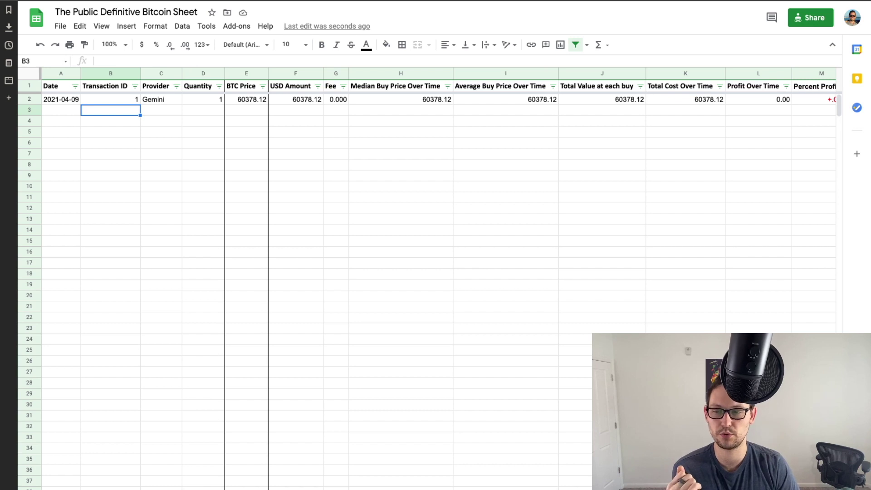
click(110, 99)
key(Return)
key(Return)
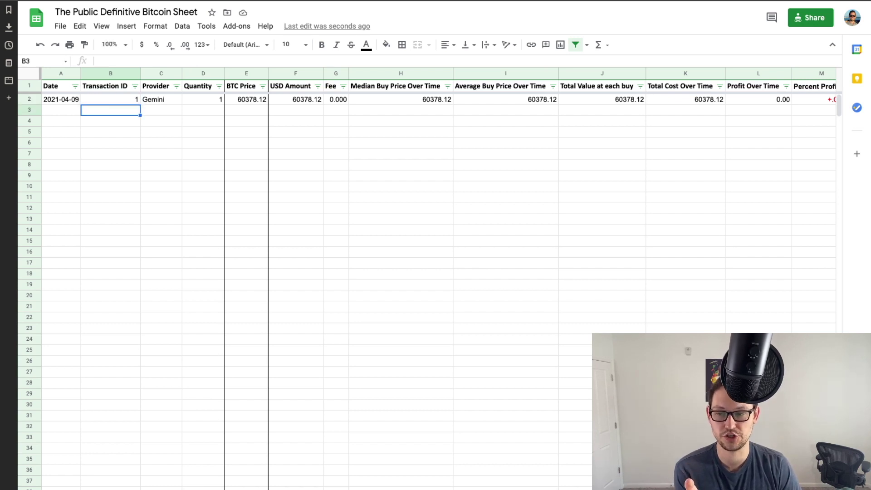
click(111, 99)
key(Return)
key(Return)
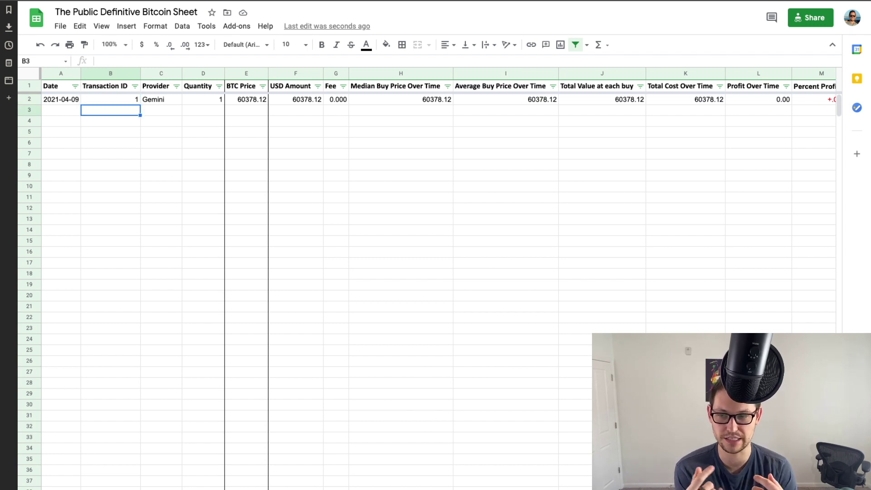
click(110, 99)
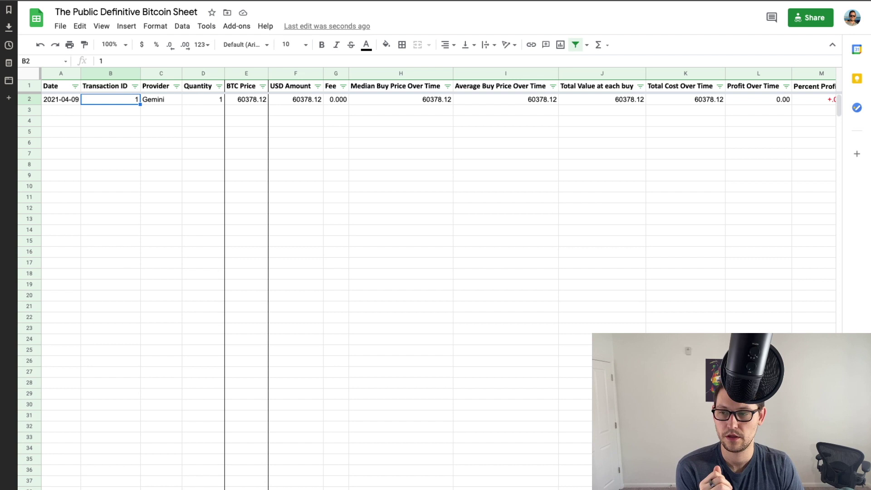
Step: Select placeholder row 2 across columns A to H and check the median formula in H2
right_click(29, 99)
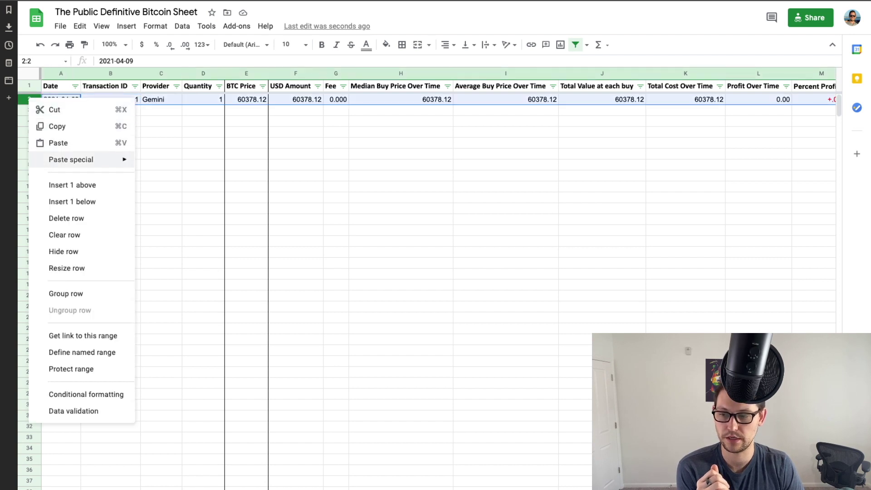
click(247, 197)
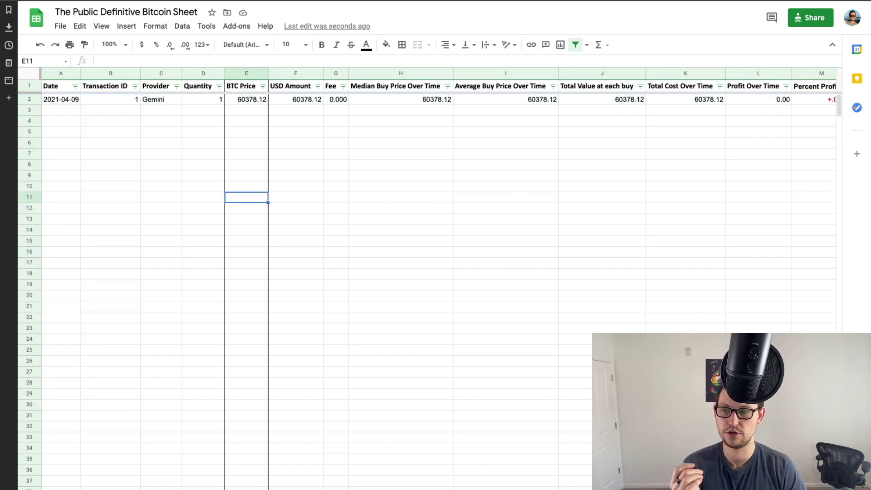
click(29, 99)
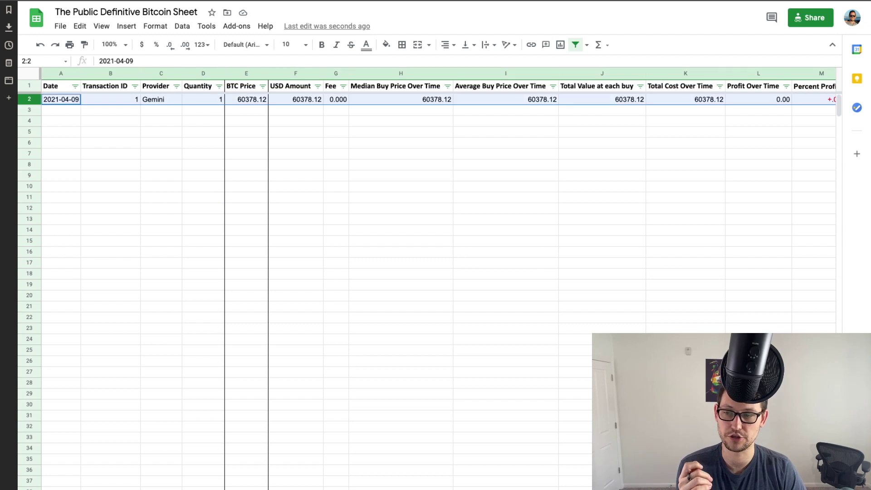
click(60, 98)
key(shift+Right)
key(shift+Right)
key(shift+Right)
key(shift+Right)
key(shift+Right)
key(shift+Right)
key(shift+Right)
click(401, 99)
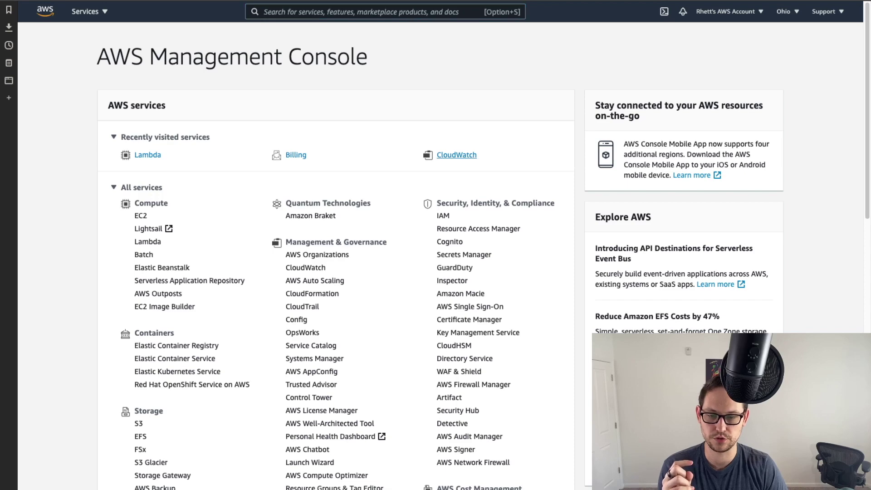
Step: Under CloudWatch Events rules, set a Schedule event source with fixed rate 1 Days
click(456, 155)
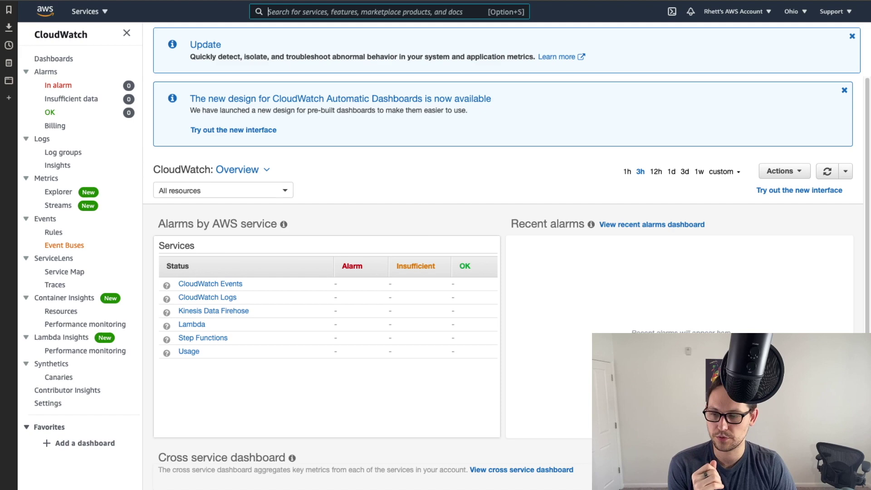
click(54, 232)
click(239, 124)
click(412, 144)
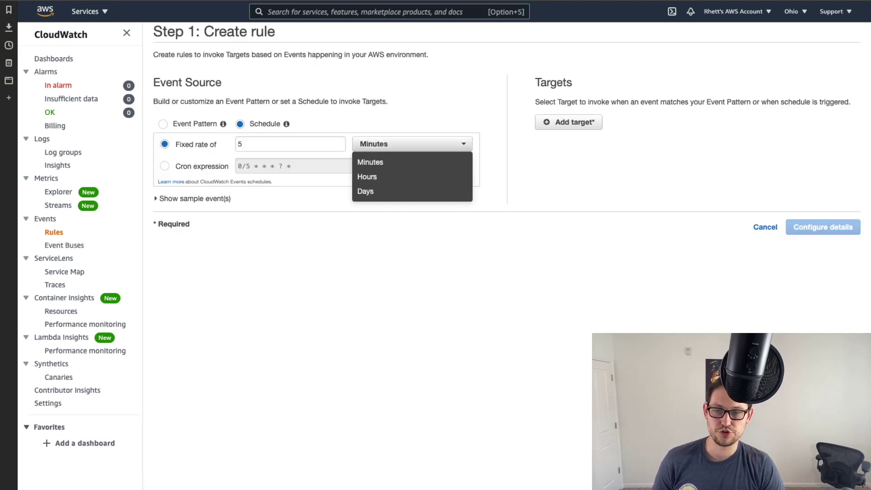
click(365, 191)
double_click(291, 143)
text(1)
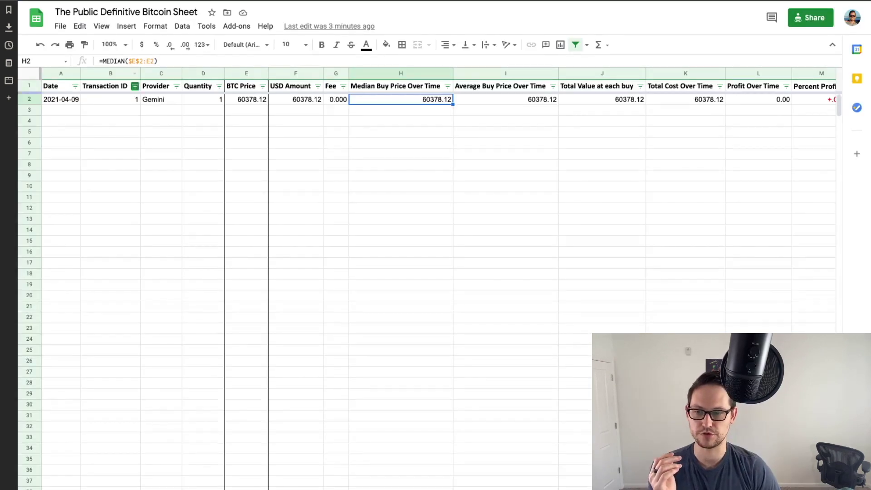
click(110, 99)
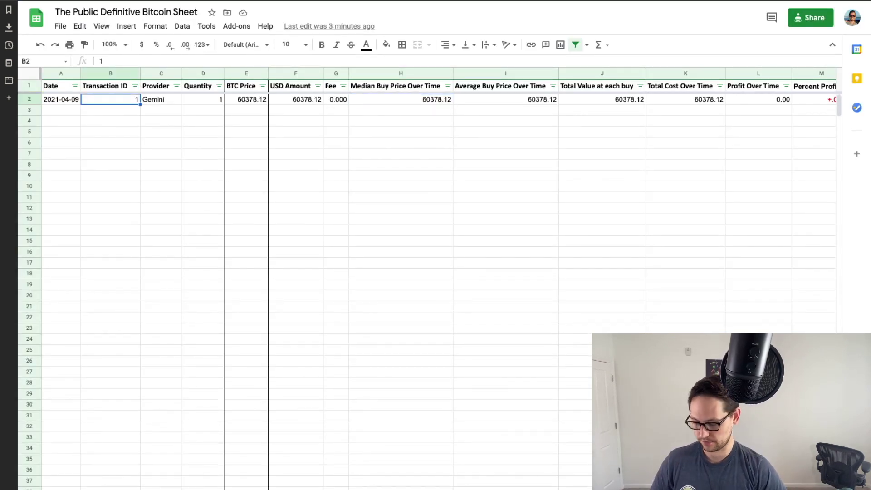
click(110, 109)
text(30000001)
key(Return)
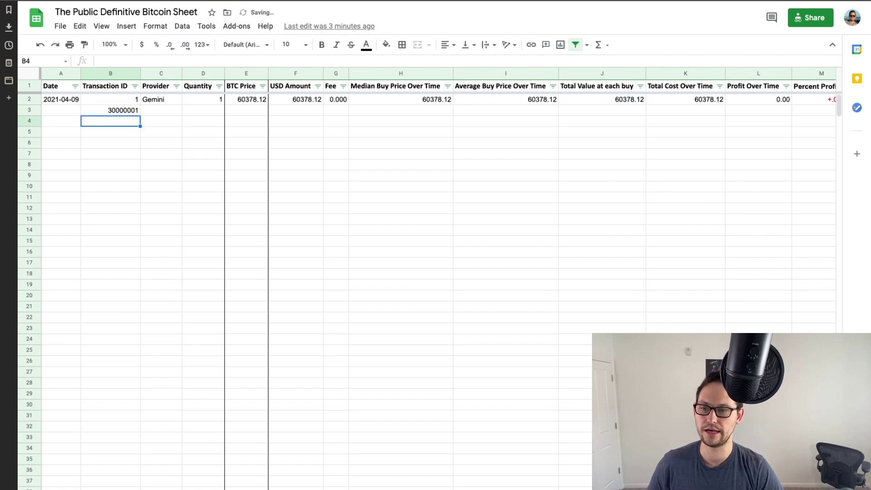
key(Up)
key(Delete)
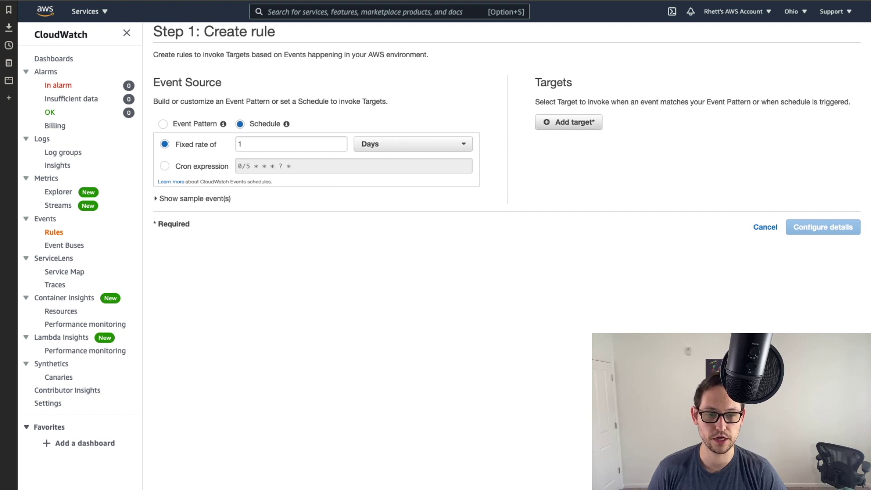
Step: Add the update-bitcoin-sheet-demo Lambda function as the rule's target and proceed to rule details
click(569, 122)
click(726, 145)
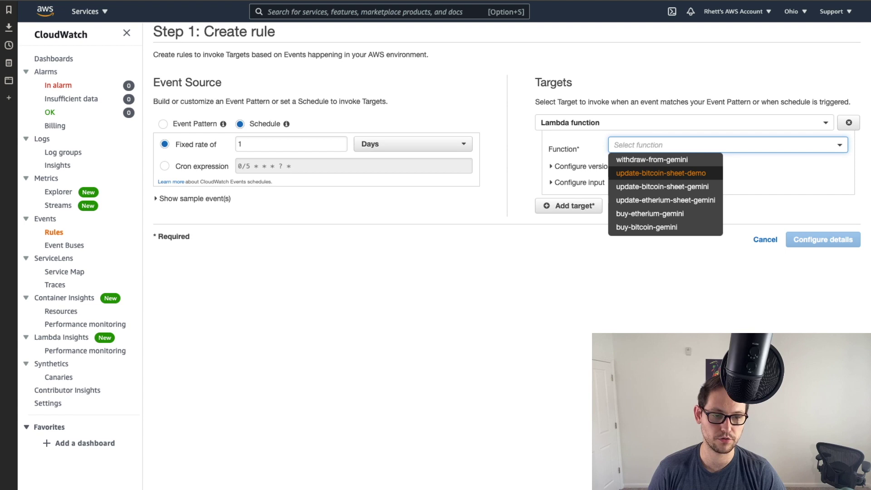
click(660, 173)
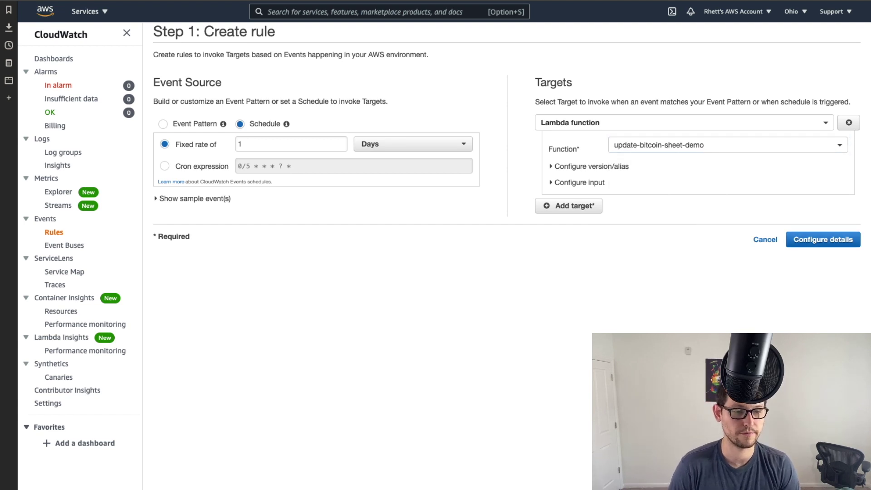
click(823, 239)
click(321, 74)
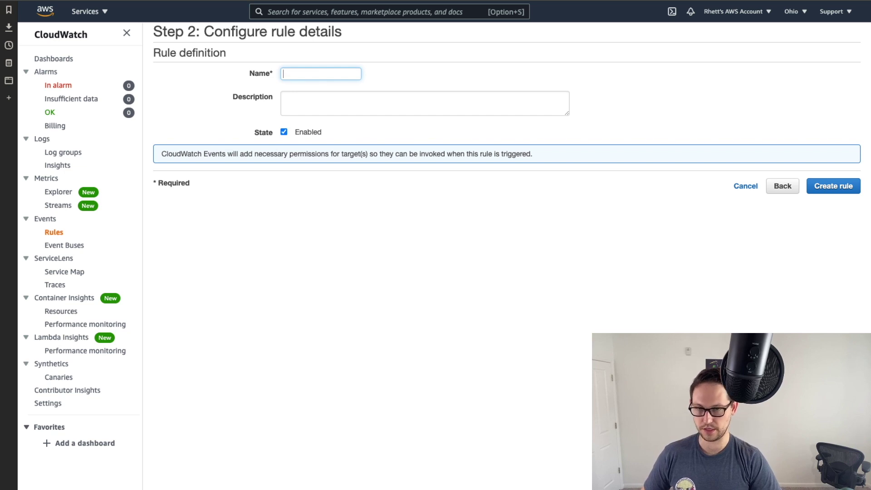